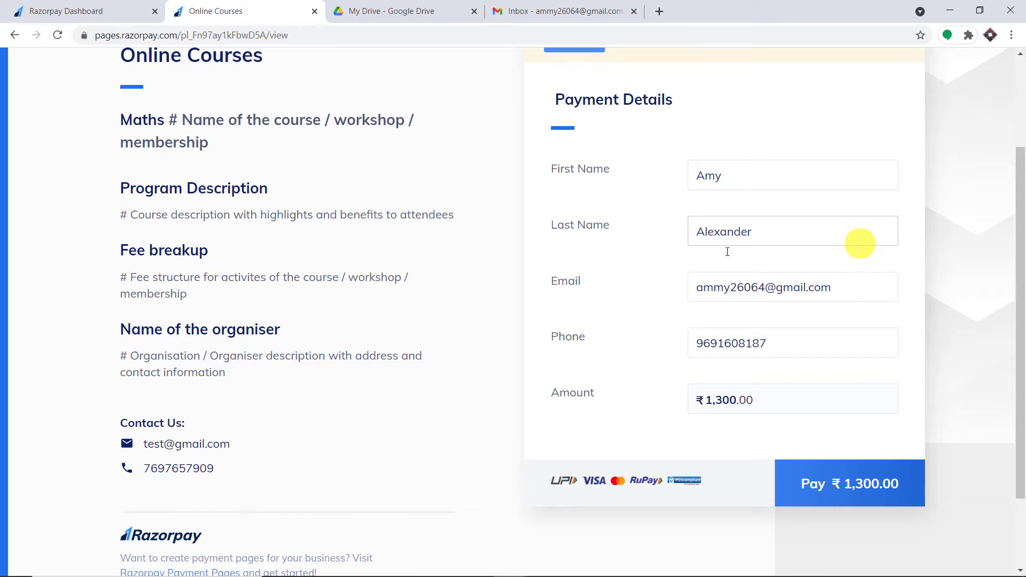
Flip between the java2.pdf Drive preview, the payer's Gmail inbox and the Online Courses form.
{"action": "left_click", "coordinate": [428, 11]}
{"action": "left_click", "coordinate": [571, 5]}
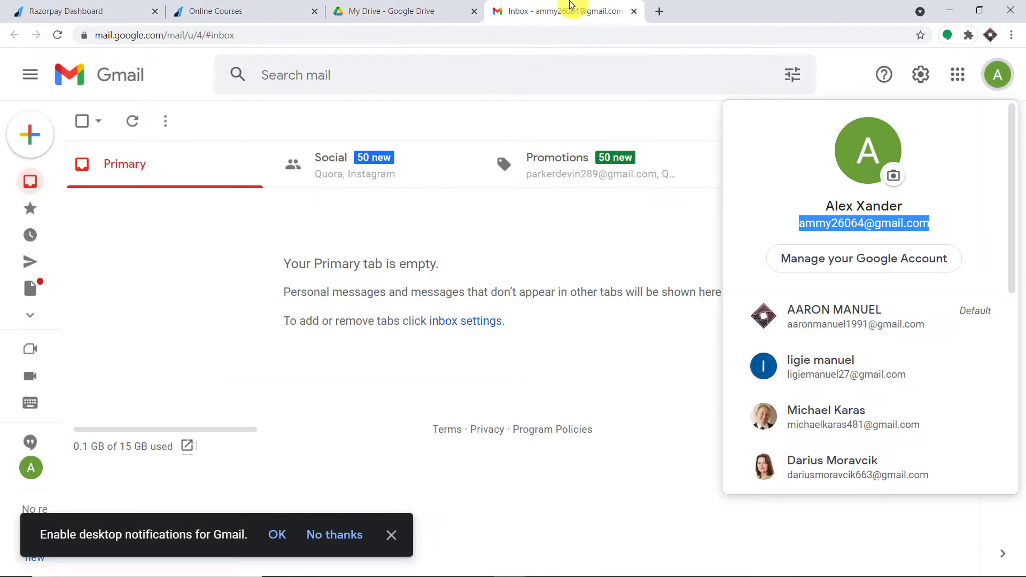
{"action": "left_click", "coordinate": [241, 10]}
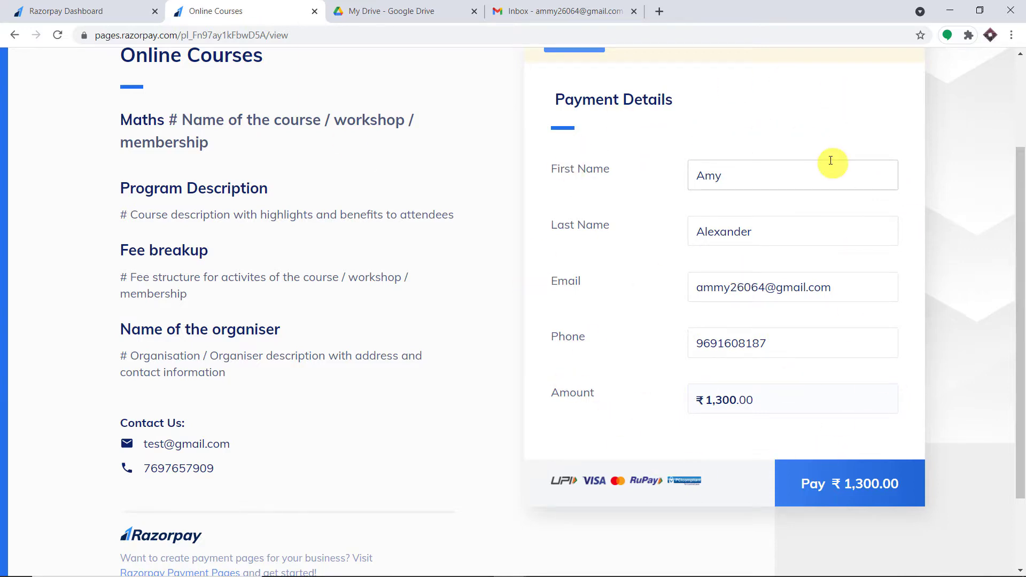
{"action": "left_click", "coordinate": [379, 11]}
{"action": "scroll", "coordinate": [466, 202], "scroll_direction": "up", "scroll_amount": 5}
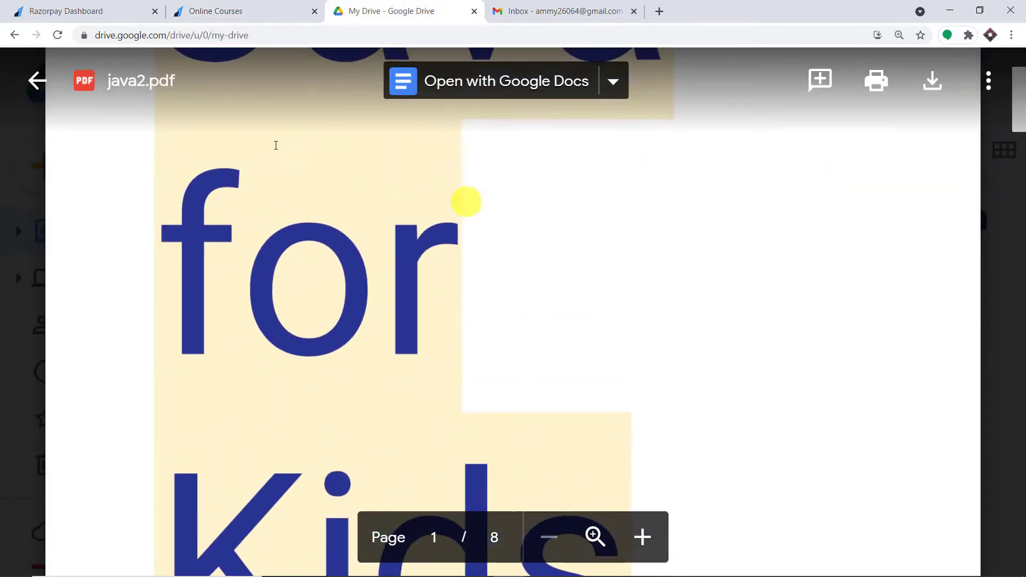
{"action": "left_click", "coordinate": [591, 10]}
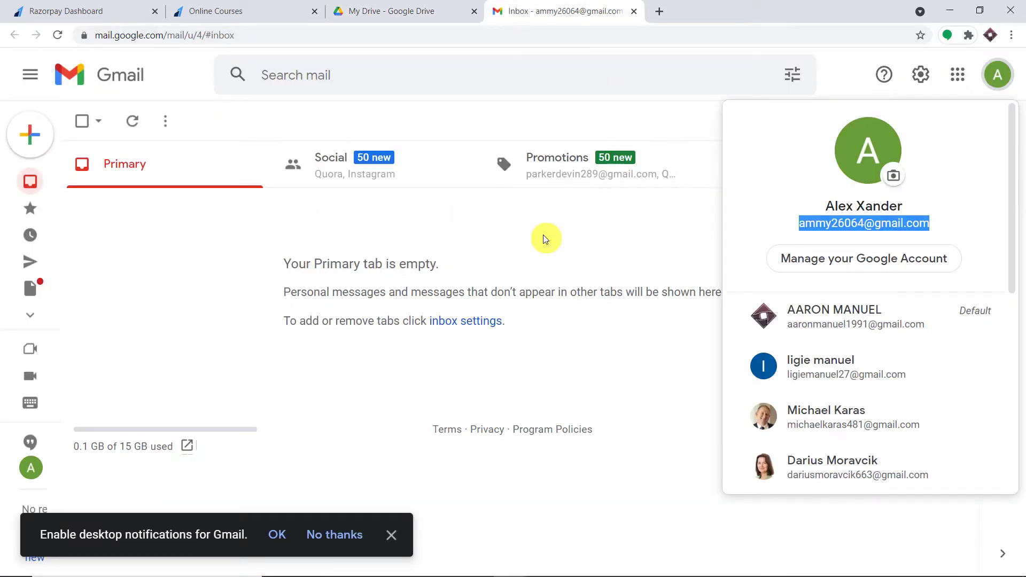
{"action": "left_click", "coordinate": [271, 10]}
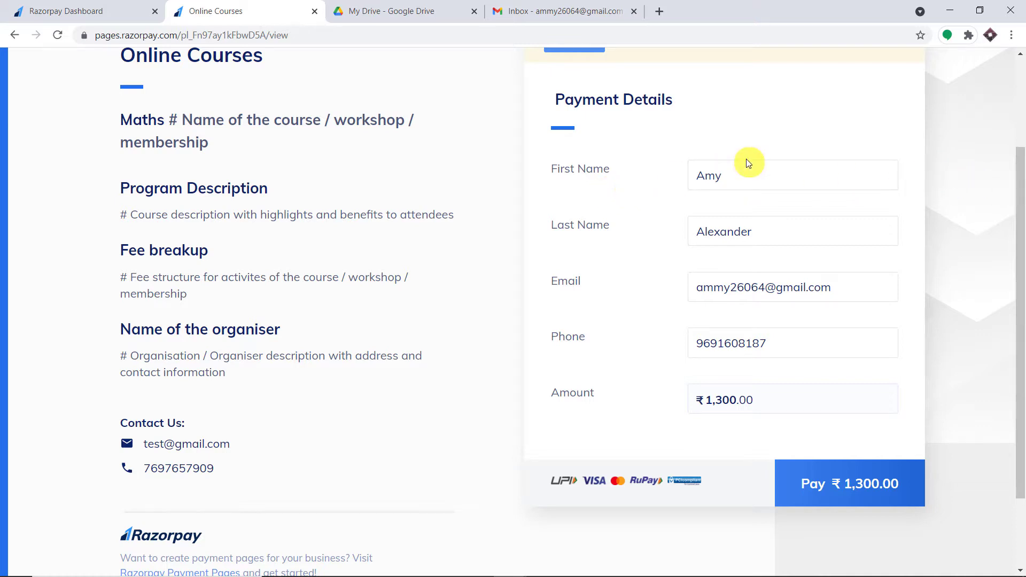
Point out the payer's first name and email on the form, revisiting the Drive and Gmail tabs.
{"action": "left_click", "coordinate": [769, 187]}
{"action": "left_click_drag", "start_coordinate": [843, 283], "coordinate": [680, 287]}
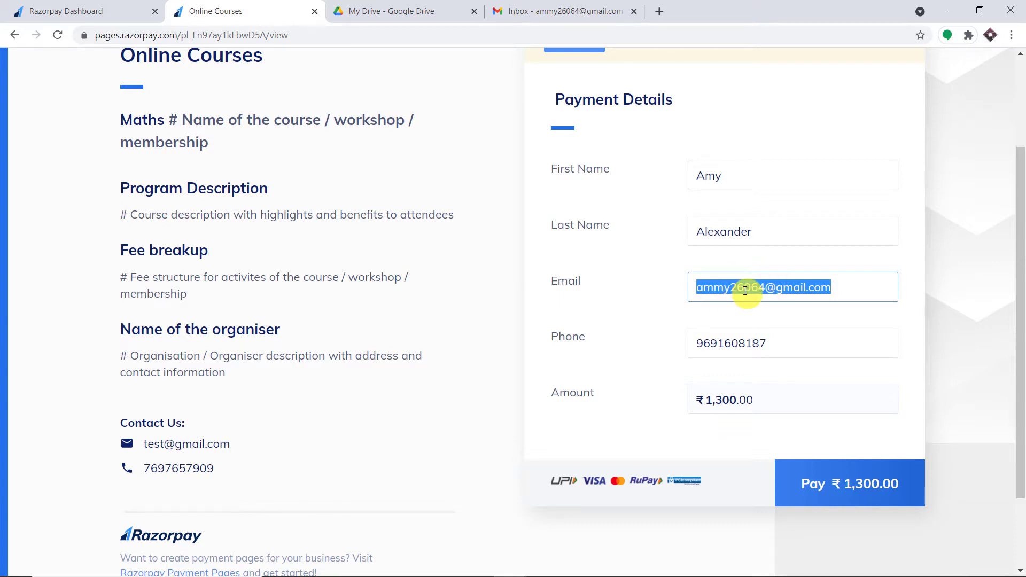
{"action": "left_click", "coordinate": [392, 11]}
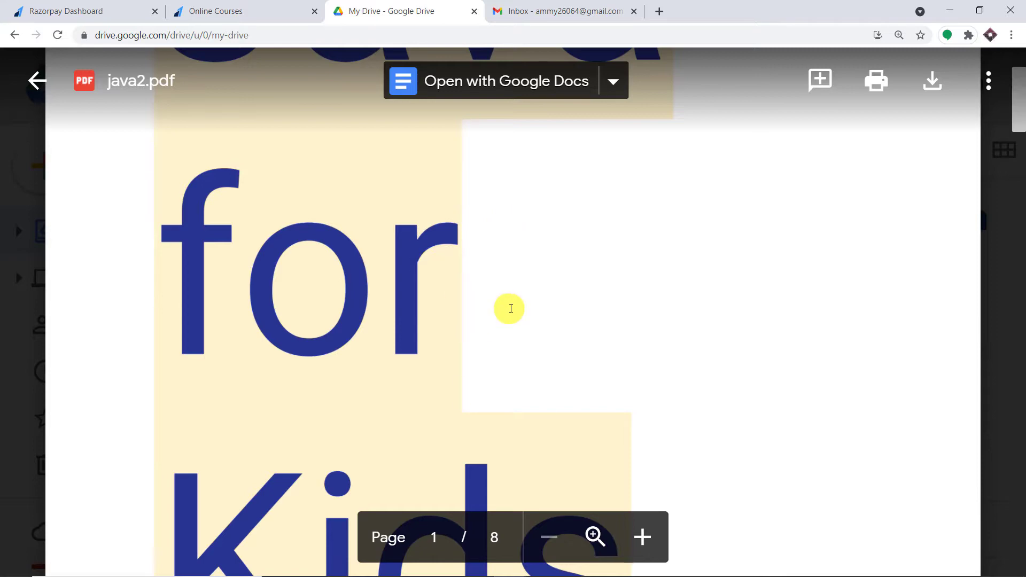
{"action": "scroll", "coordinate": [438, 257], "scroll_direction": "up", "scroll_amount": 5}
{"action": "scroll", "coordinate": [542, 246], "scroll_direction": "down", "scroll_amount": 8}
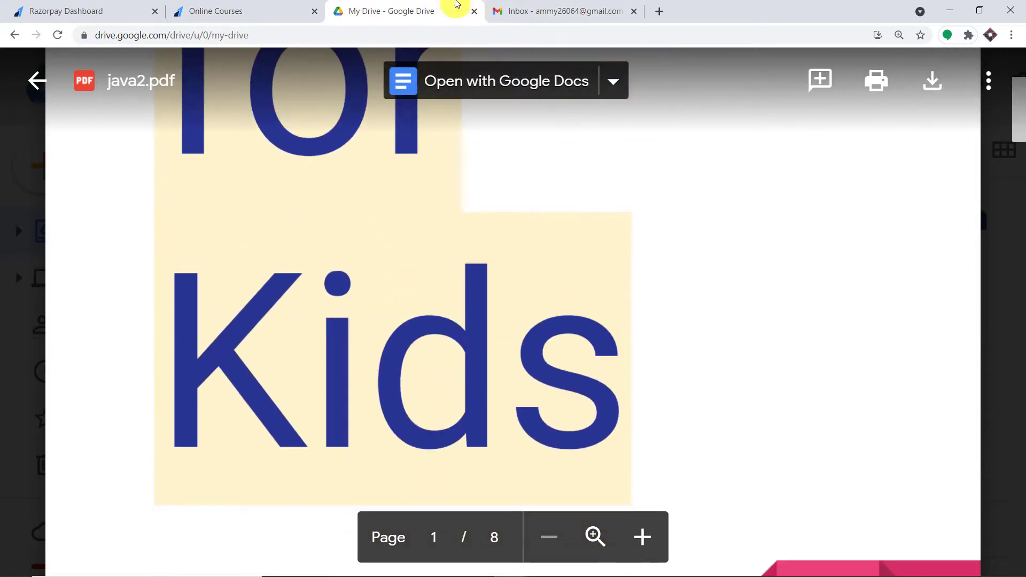
{"action": "left_click", "coordinate": [614, 6]}
{"action": "left_click", "coordinate": [228, 10]}
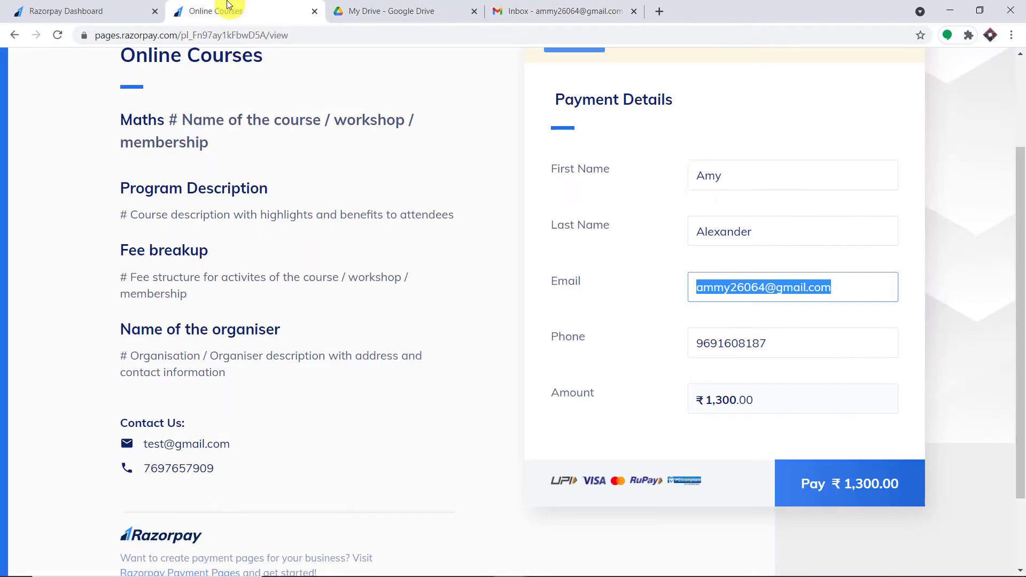
Highlight the phone number and ₹1,300.00 amount, then start the payment checkout.
{"action": "double_click", "coordinate": [772, 346]}
{"action": "double_click", "coordinate": [711, 401]}
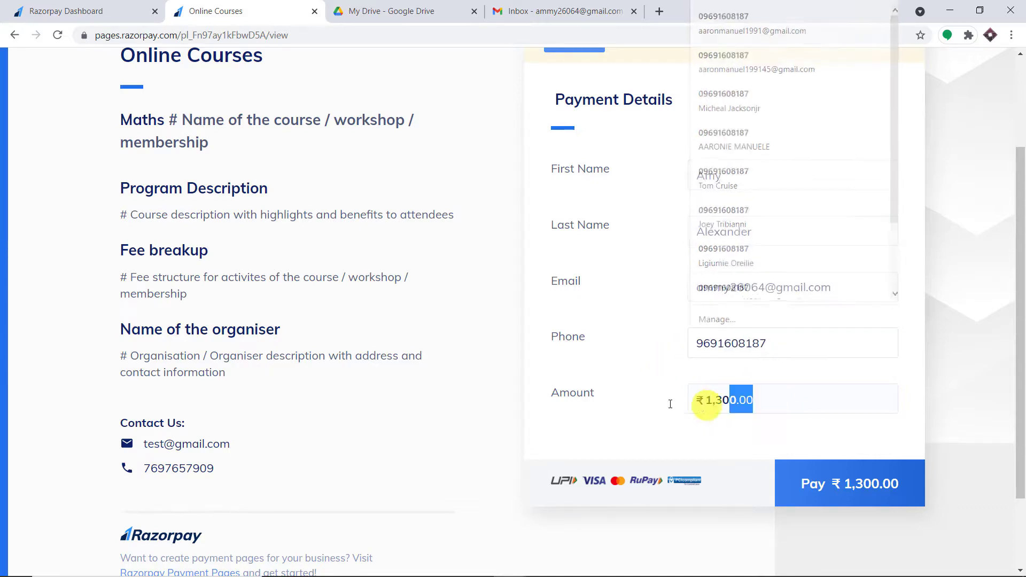
{"action": "left_click", "coordinate": [869, 492]}
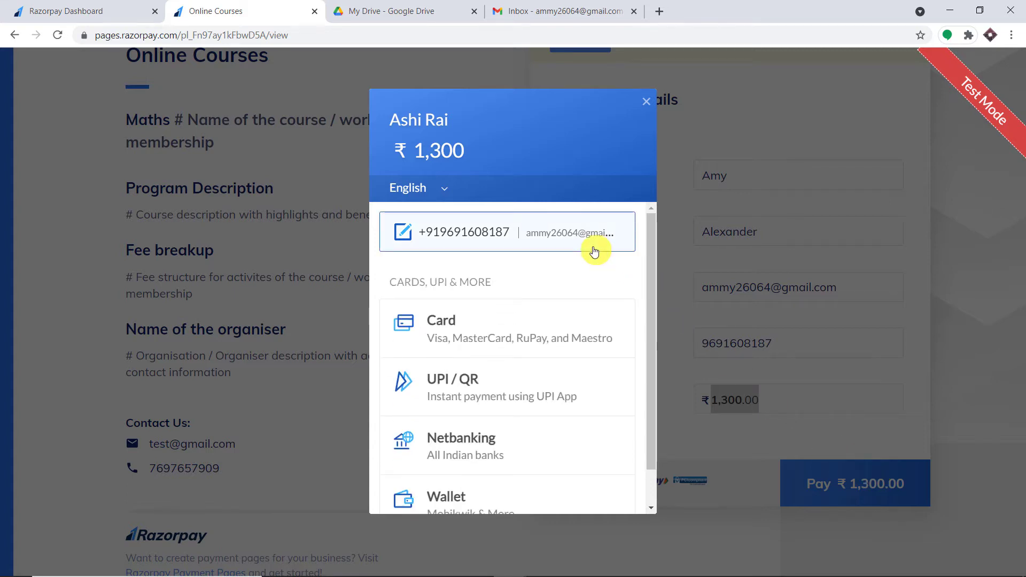
Choose card payment and fill in the saved test card with its CVV.
{"action": "left_click", "coordinate": [513, 330]}
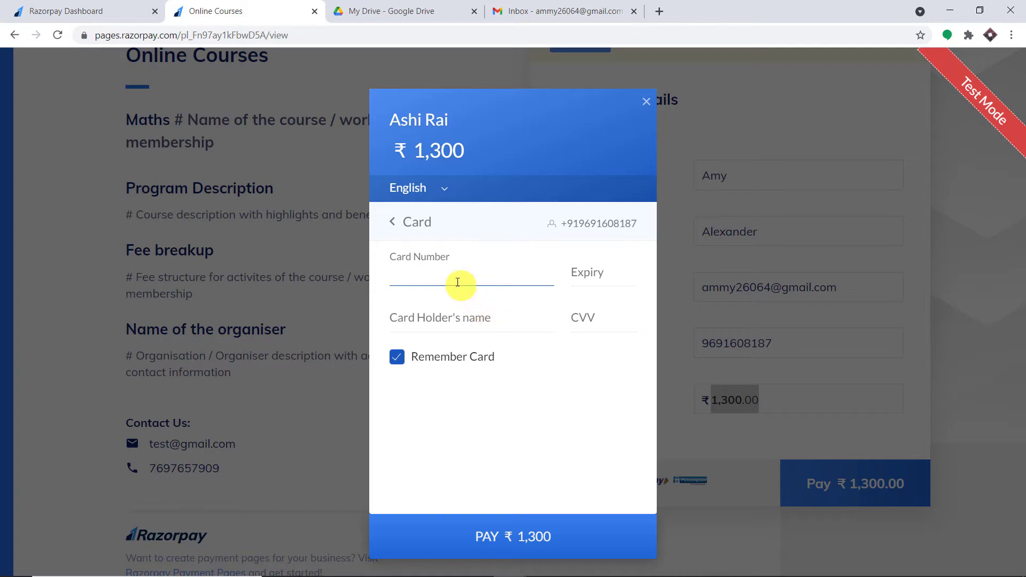
{"action": "left_click", "coordinate": [458, 275]}
{"action": "left_click", "coordinate": [462, 310]}
{"action": "left_click", "coordinate": [631, 317]}
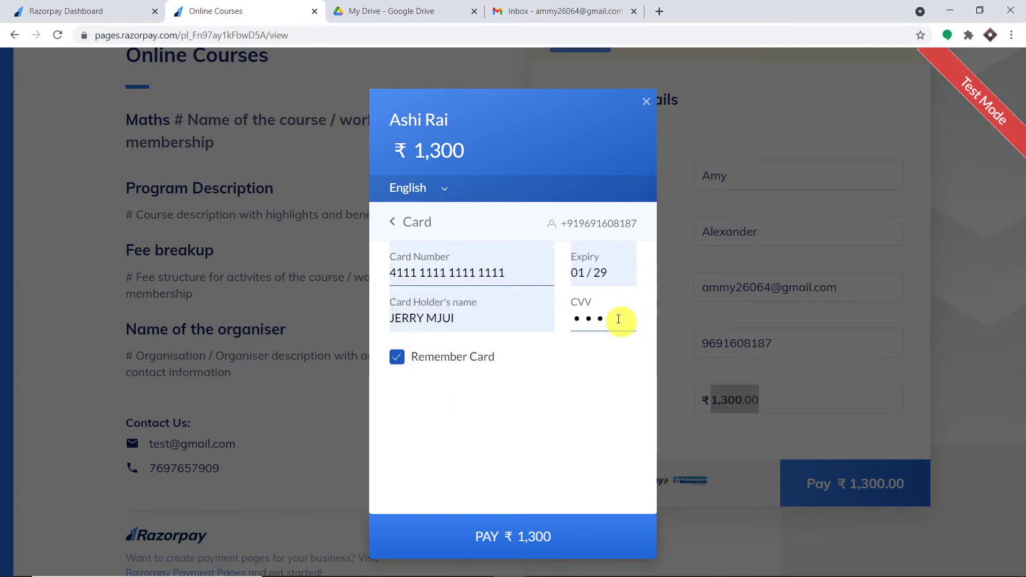
Pay ₹1,300, skip saving the card, and mark the payment successful before returning to Drive.
{"action": "left_click", "coordinate": [540, 536]}
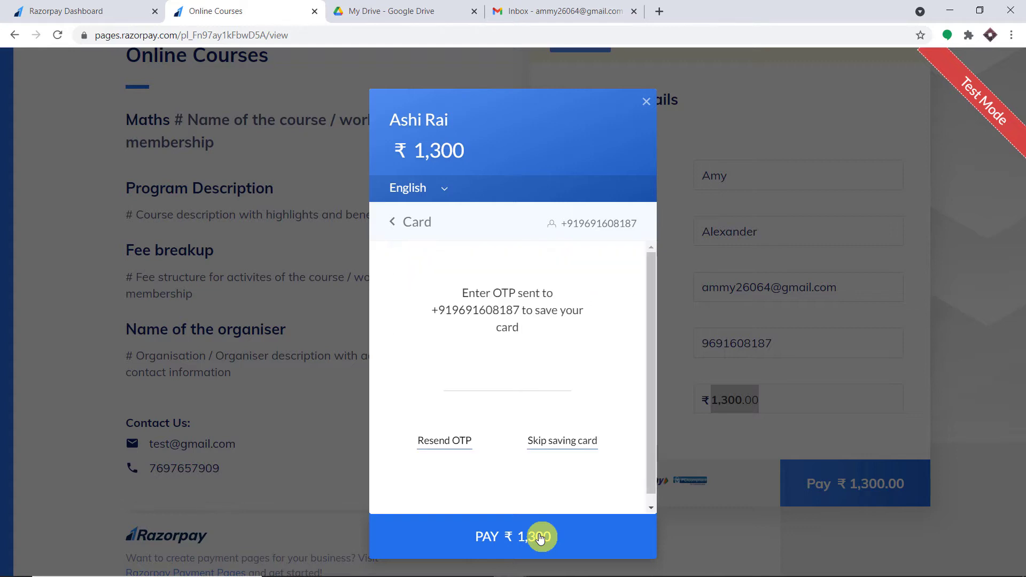
{"action": "left_click", "coordinate": [560, 440]}
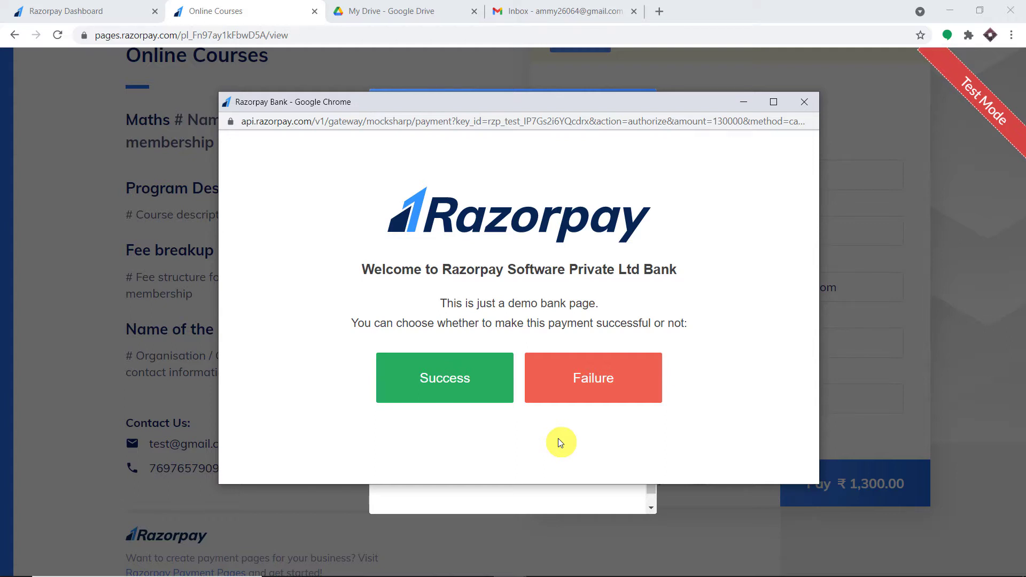
{"action": "left_click", "coordinate": [457, 378]}
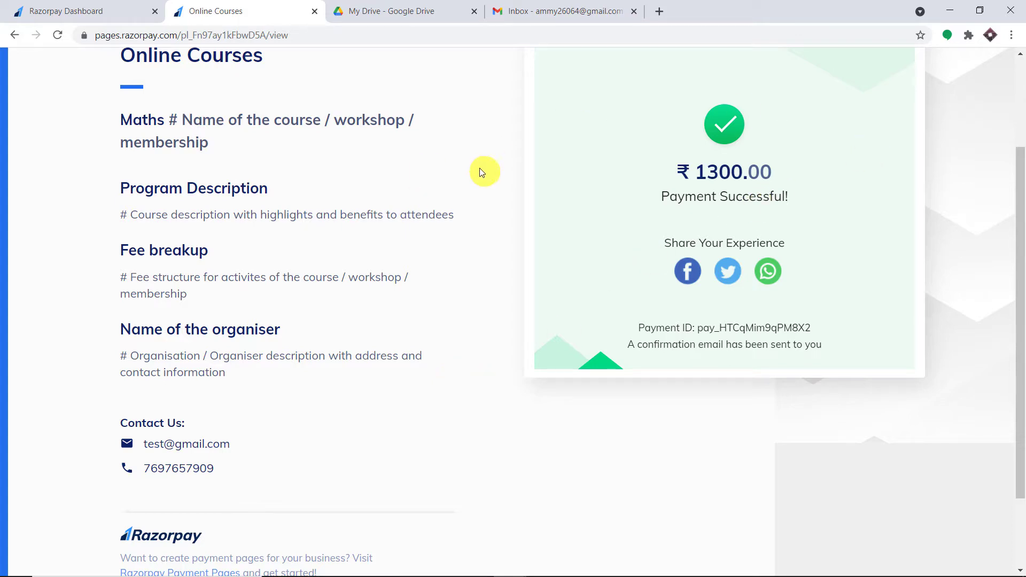
{"action": "left_click", "coordinate": [412, 11]}
Switch to the Gmail inbox and close the account panel covering it.
{"action": "scroll", "coordinate": [459, 262], "scroll_direction": "up", "scroll_amount": 5}
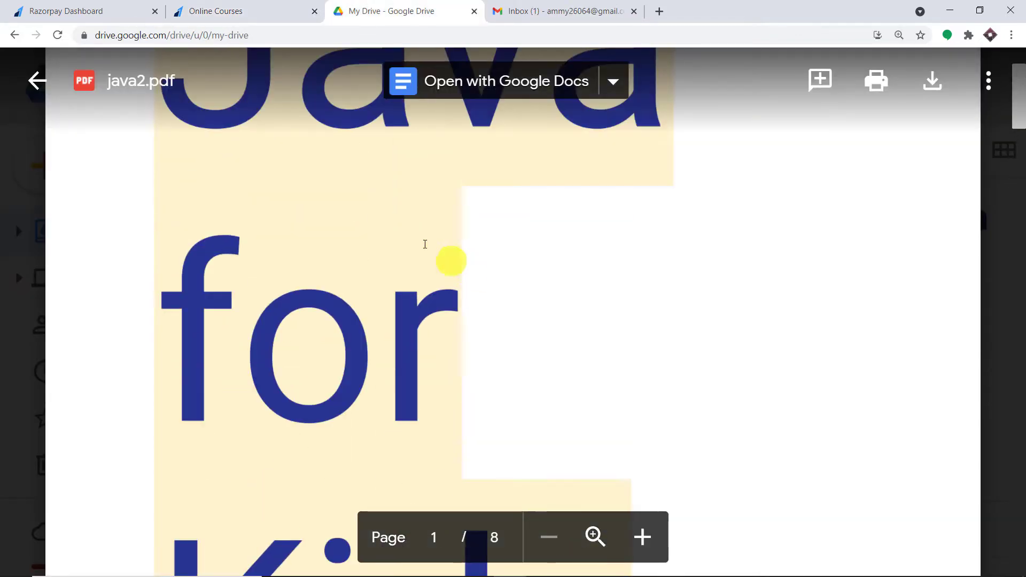
{"action": "scroll", "coordinate": [446, 256], "scroll_direction": "up", "scroll_amount": 3}
{"action": "scroll", "coordinate": [452, 265], "scroll_direction": "down", "scroll_amount": 12}
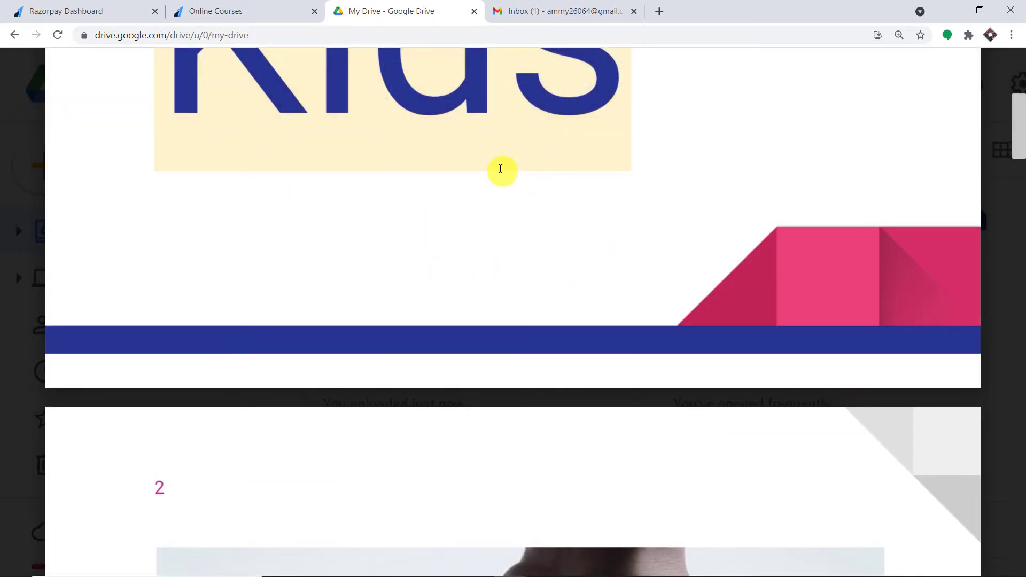
{"action": "left_click", "coordinate": [561, 10]}
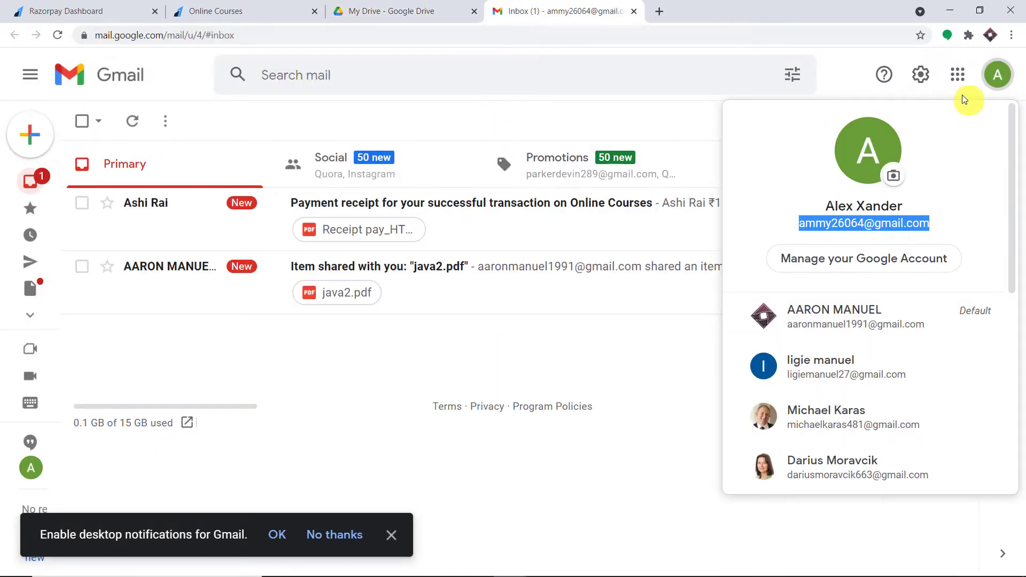
{"action": "left_click", "coordinate": [826, 70]}
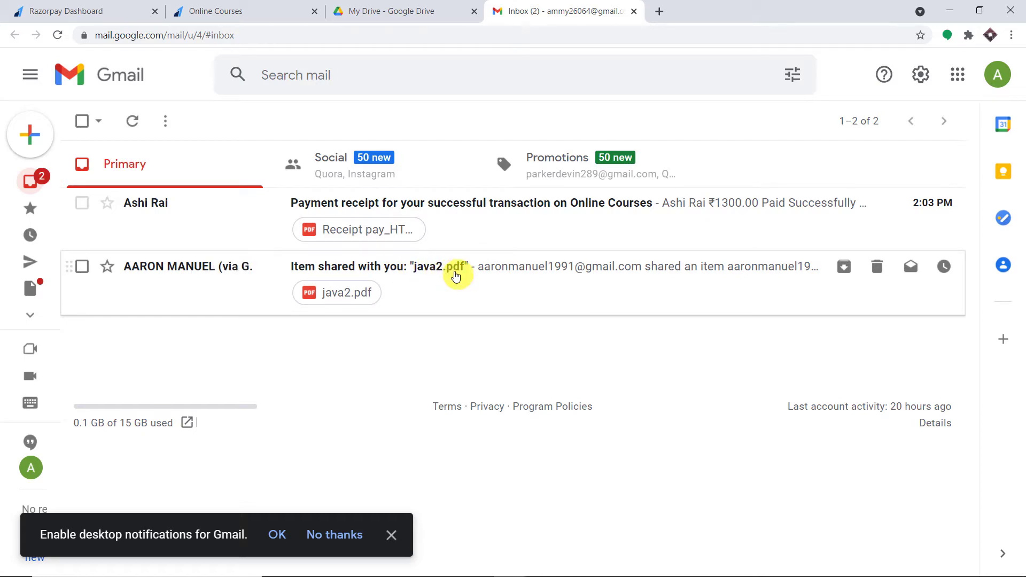
Open the 'Item shared with you: java2.pdf' email and launch the shared PDF.
{"action": "left_click", "coordinate": [455, 274]}
{"action": "scroll", "coordinate": [556, 258], "scroll_direction": "down", "scroll_amount": 3}
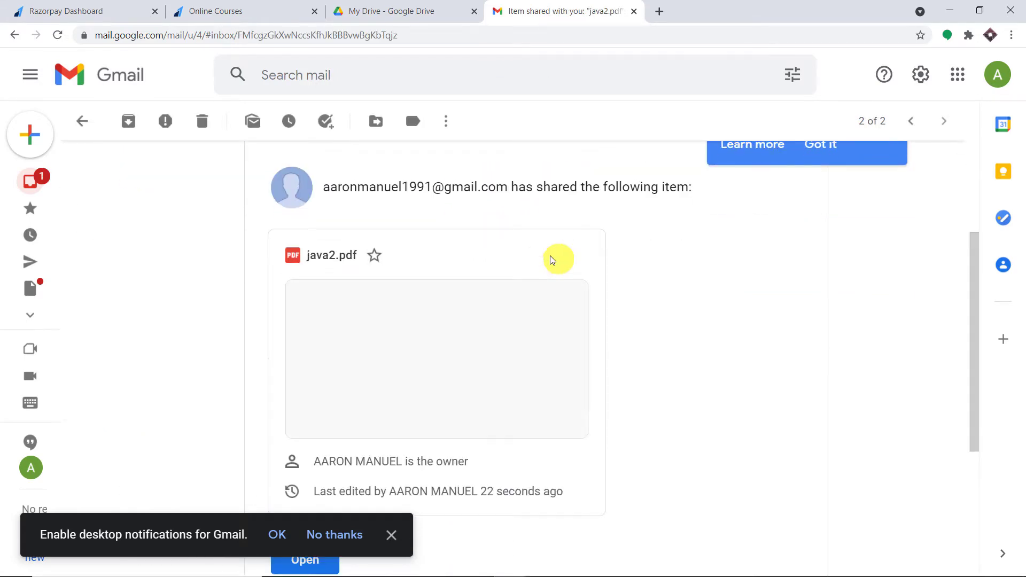
{"action": "scroll", "coordinate": [574, 286], "scroll_direction": "down", "scroll_amount": 4}
{"action": "scroll", "coordinate": [527, 273], "scroll_direction": "up", "scroll_amount": 1}
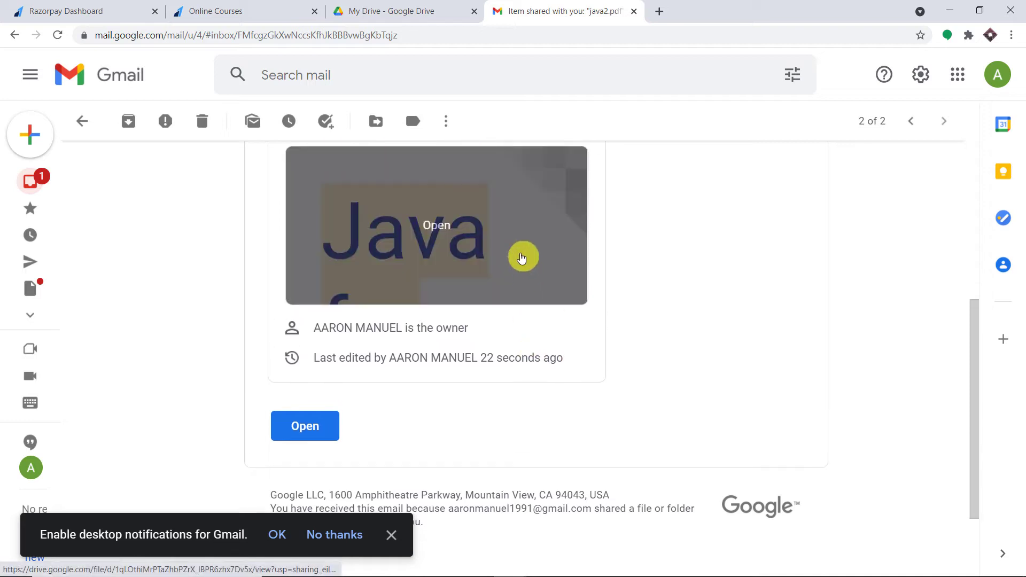
{"action": "left_click", "coordinate": [521, 258]}
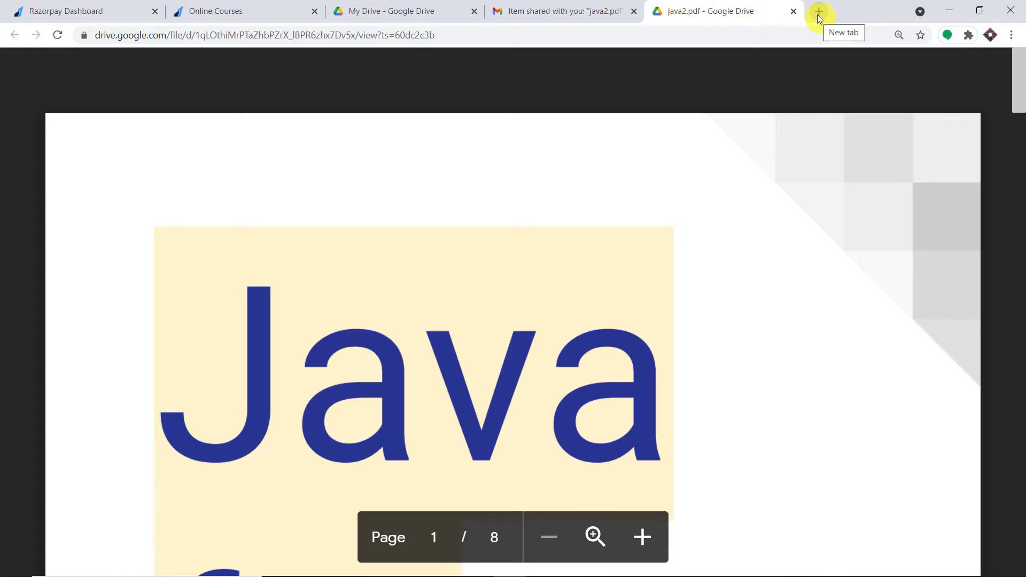
Open a new browser tab beside the Razorpay, Drive and Gmail tabs.
{"action": "left_click", "coordinate": [817, 15]}
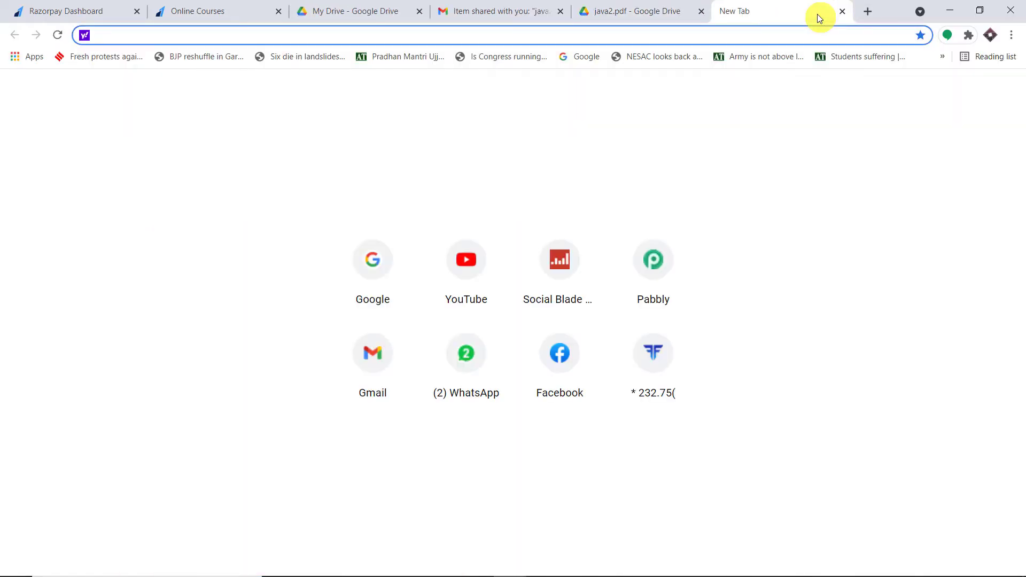
Go to the Pabbly website and open the Pabbly Connect product page.
{"action": "type", "text": "pabbly.com"}
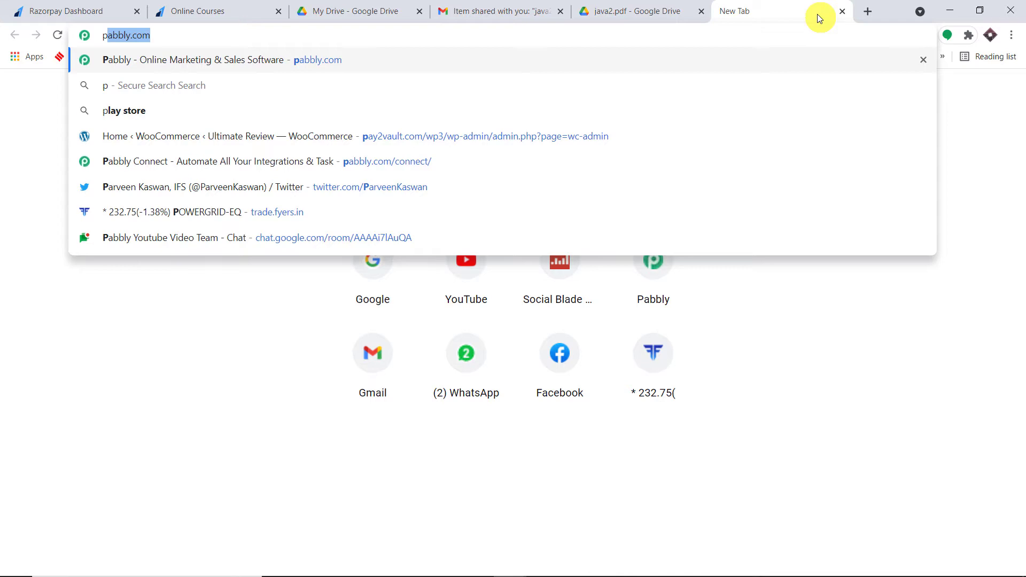
{"action": "key", "text": "Return"}
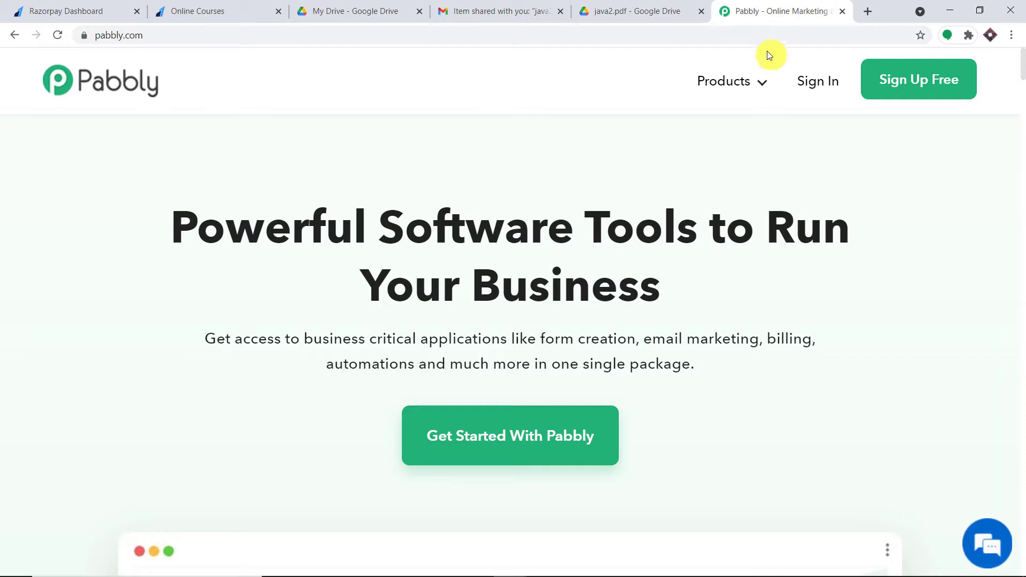
{"action": "mouse_move", "coordinate": [749, 79]}
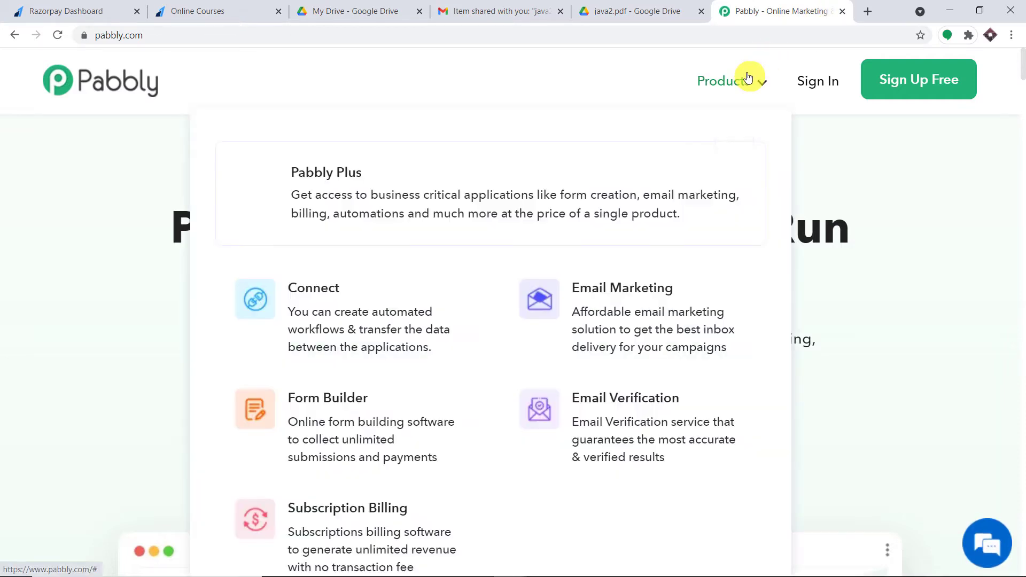
{"action": "left_click", "coordinate": [319, 306]}
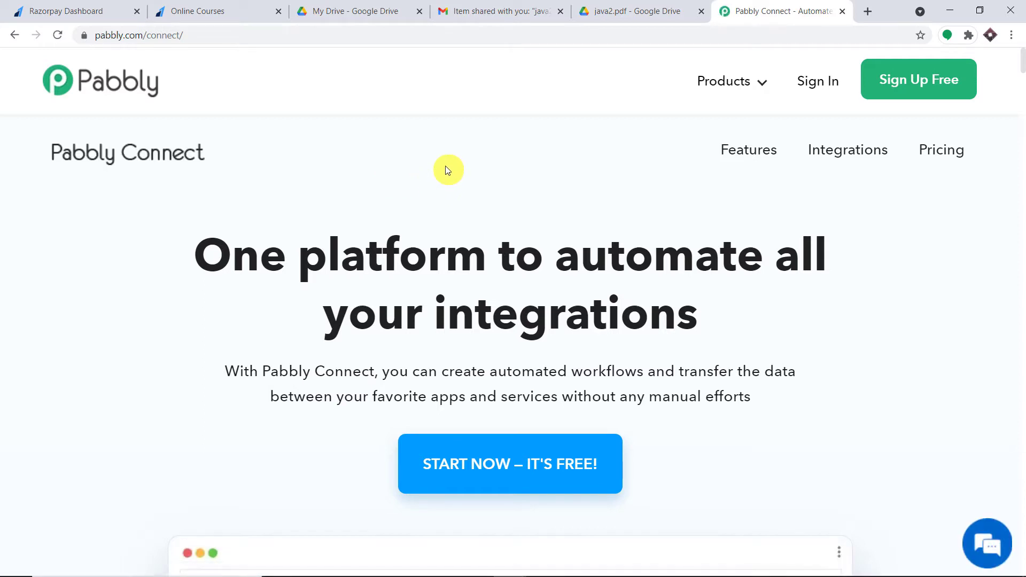
Sign in to Pabbly and launch Connect from All Apps, bringing up Create Workflow.
{"action": "left_click", "coordinate": [920, 85]}
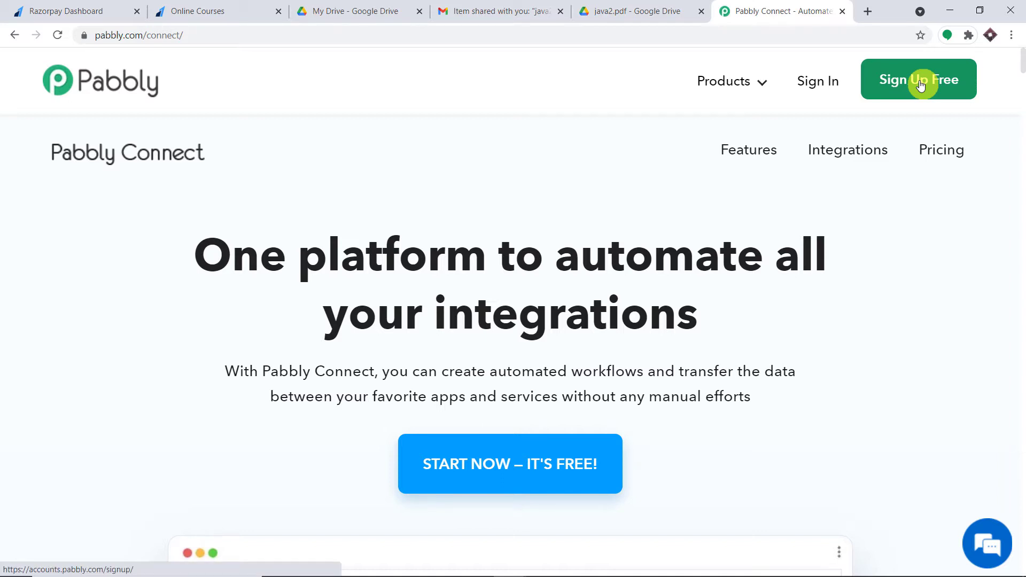
{"action": "left_click", "coordinate": [811, 89]}
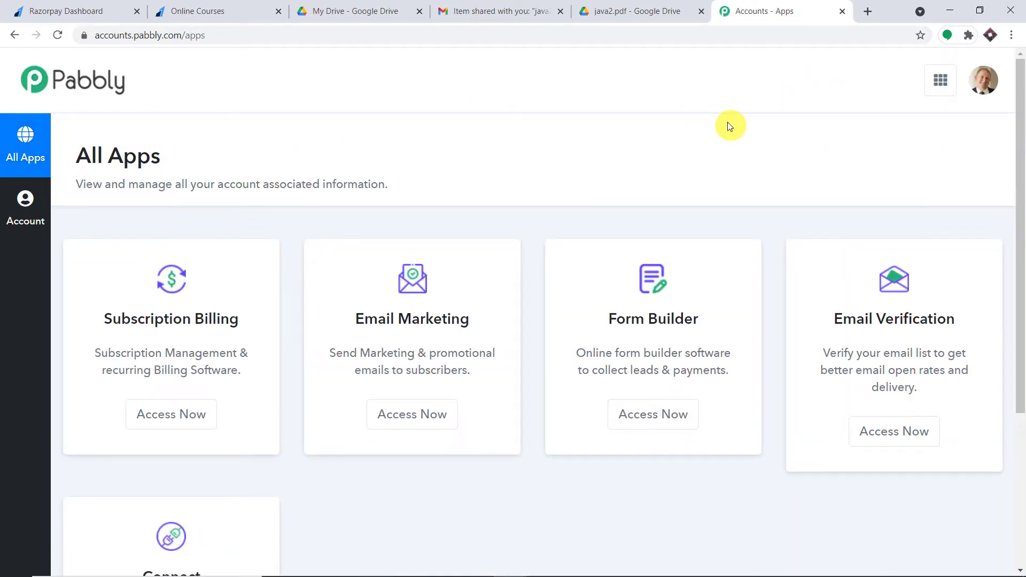
{"action": "scroll", "coordinate": [552, 174], "scroll_direction": "down", "scroll_amount": 5}
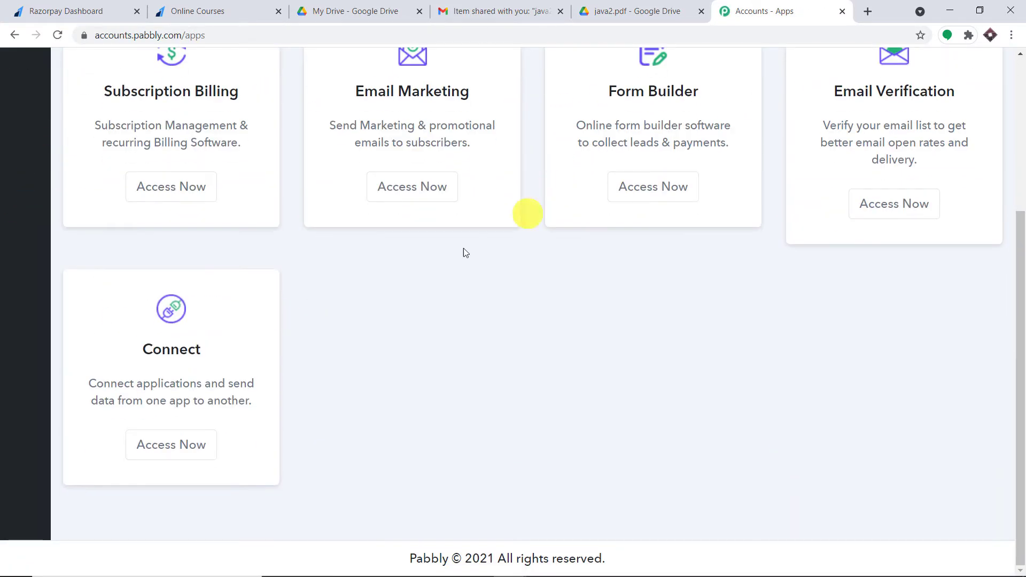
{"action": "left_click", "coordinate": [199, 445]}
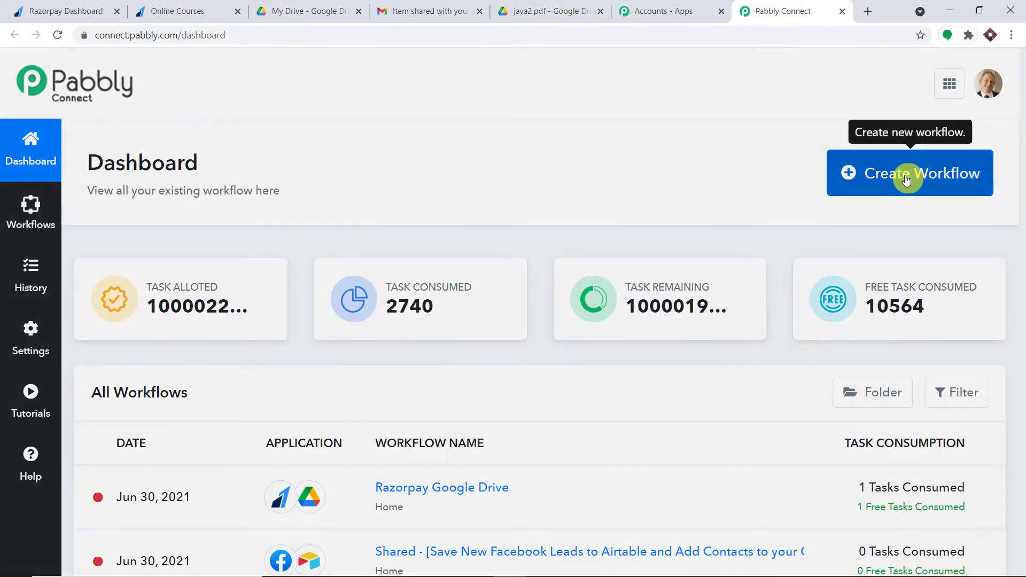
{"action": "left_click", "coordinate": [907, 179]}
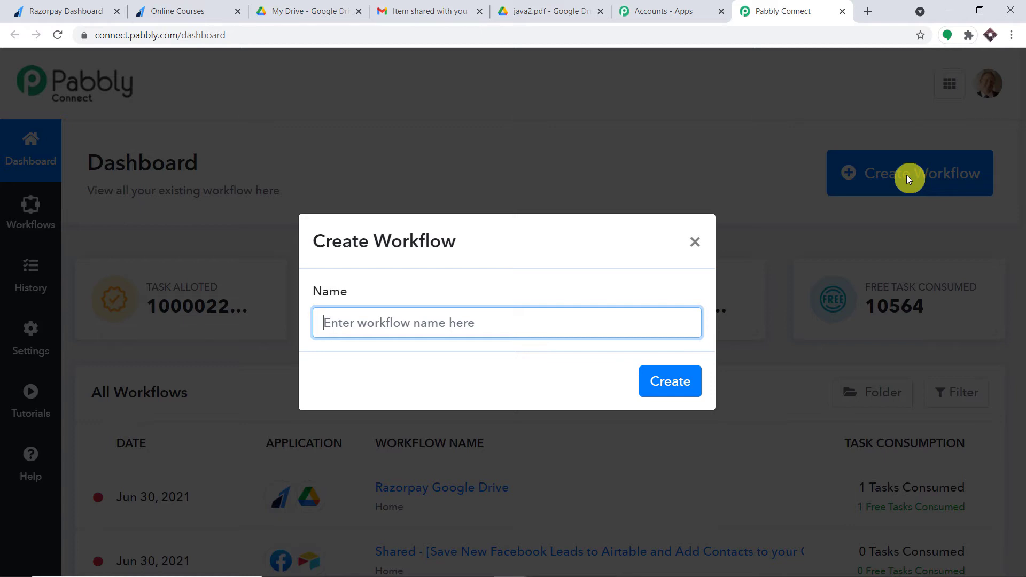
Create the workflow named 'Razorpay to Google Drive' and collapse its trigger step.
{"action": "type", "text": "Ra"}
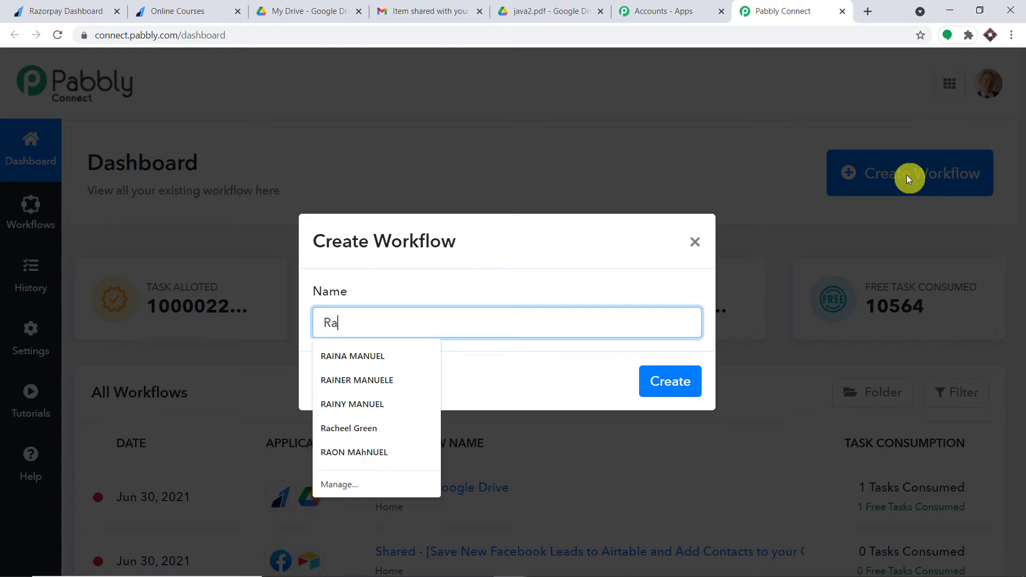
{"action": "type", "text": "zorpay to"}
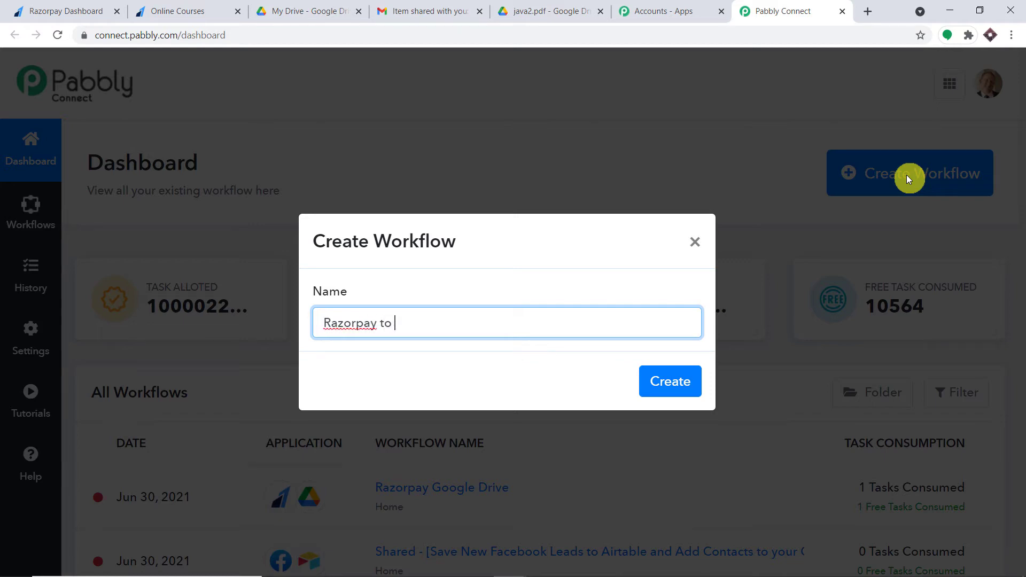
{"action": "type", "text": " Google Drive"}
{"action": "left_click", "coordinate": [685, 385]}
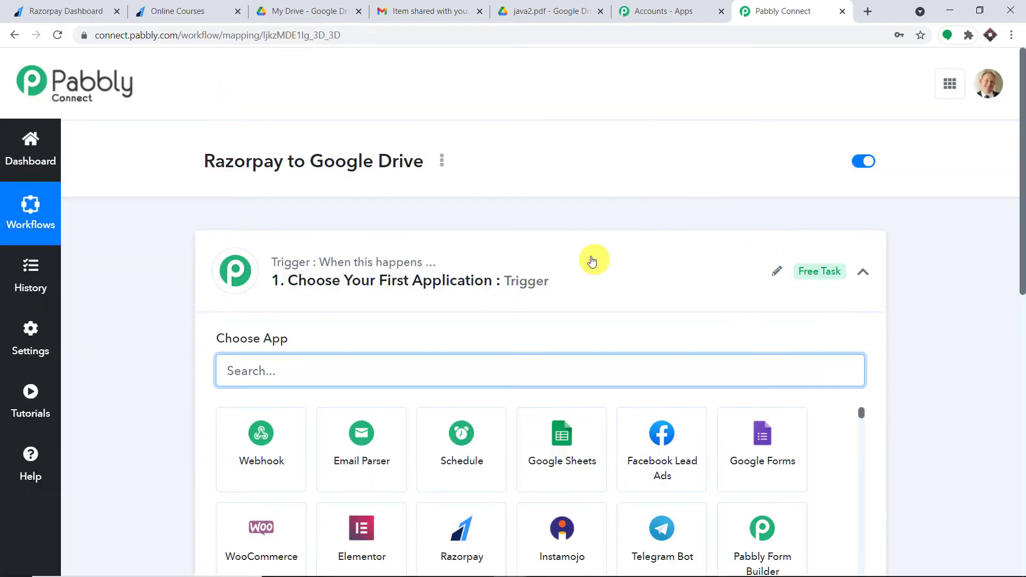
{"action": "left_click", "coordinate": [592, 261]}
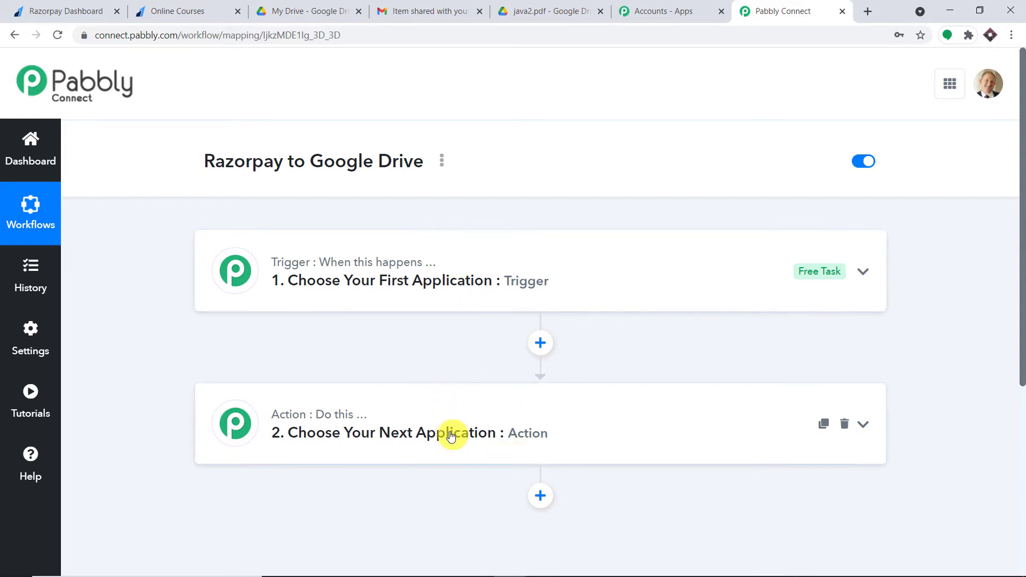
{"action": "left_click_drag", "start_coordinate": [202, 161], "coordinate": [407, 178]}
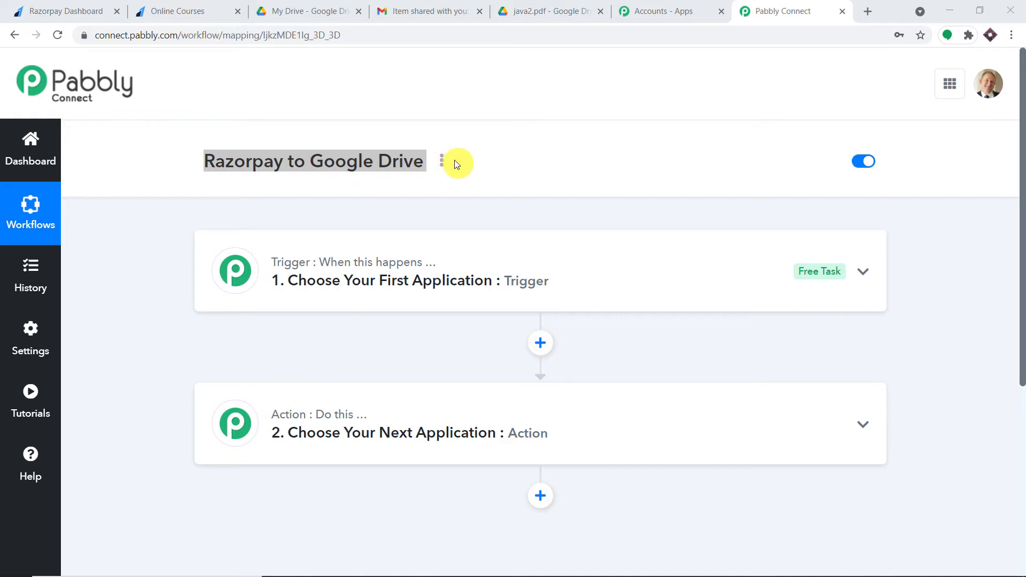
Search 'raz' and pick Razorpay as the trigger app.
{"action": "left_click", "coordinate": [440, 246]}
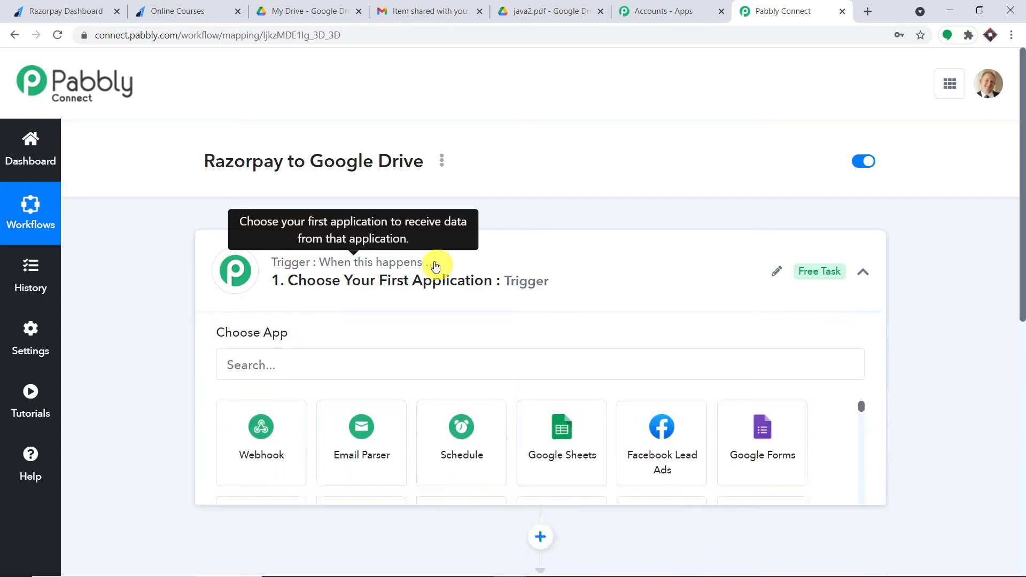
{"action": "scroll", "coordinate": [441, 240], "scroll_direction": "down", "scroll_amount": 3}
{"action": "left_click", "coordinate": [382, 174]}
{"action": "type", "text": "raz"}
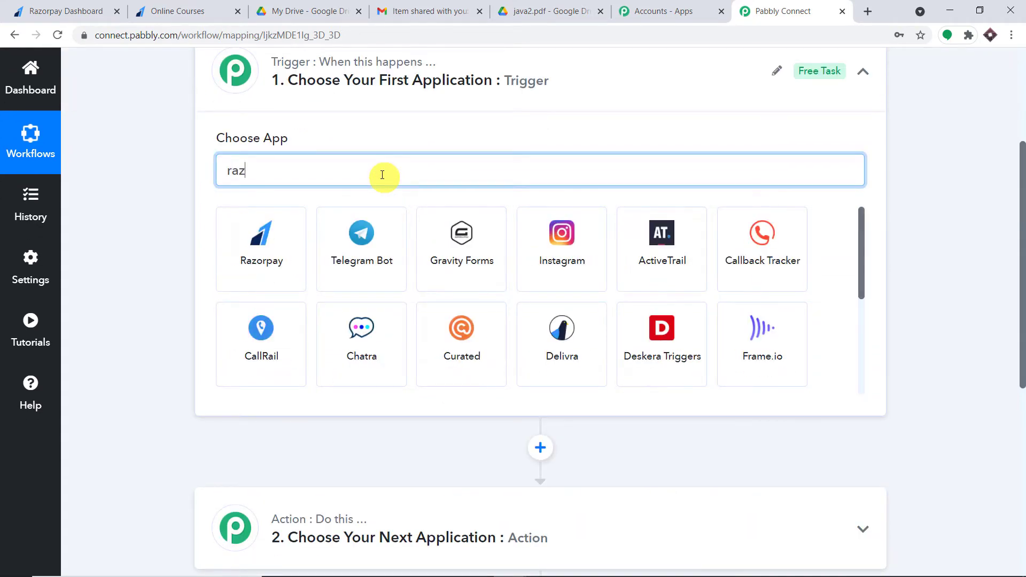
{"action": "left_click", "coordinate": [272, 257]}
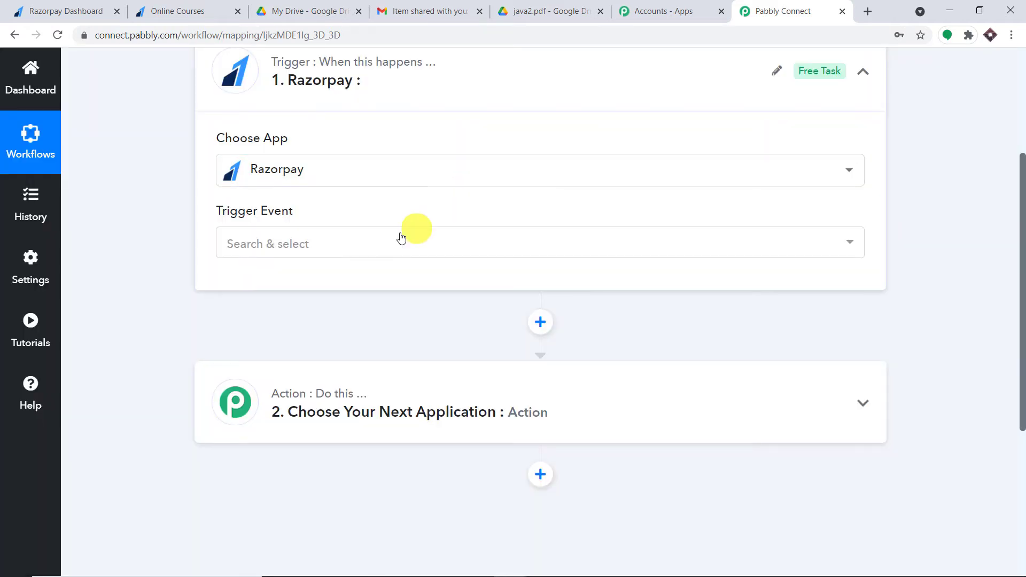
Set the trigger event to Payment Captured, review the other events, and open the help forum.
{"action": "left_click", "coordinate": [371, 244]}
{"action": "scroll", "coordinate": [353, 379], "scroll_direction": "down", "scroll_amount": 1}
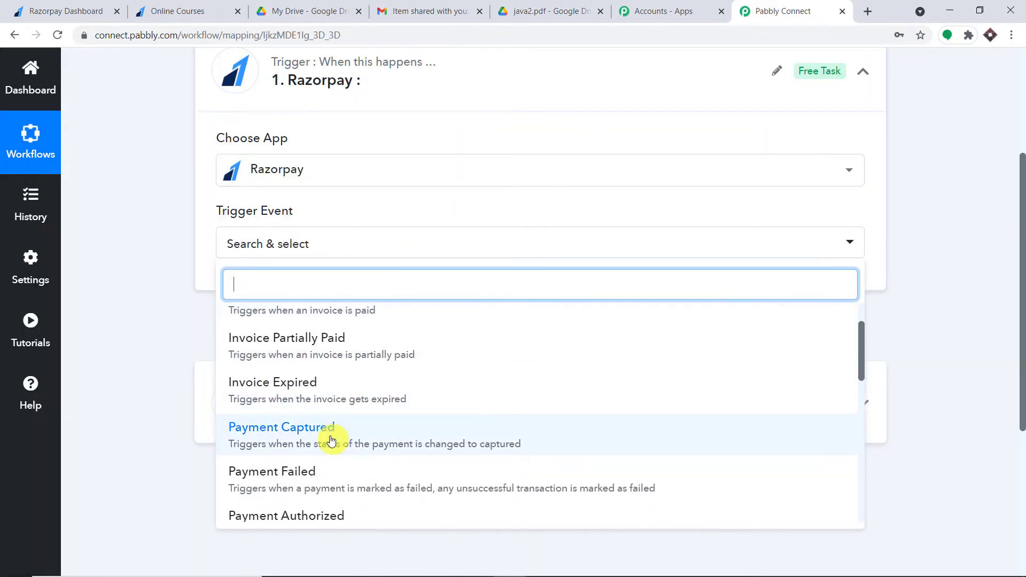
{"action": "left_click", "coordinate": [332, 436]}
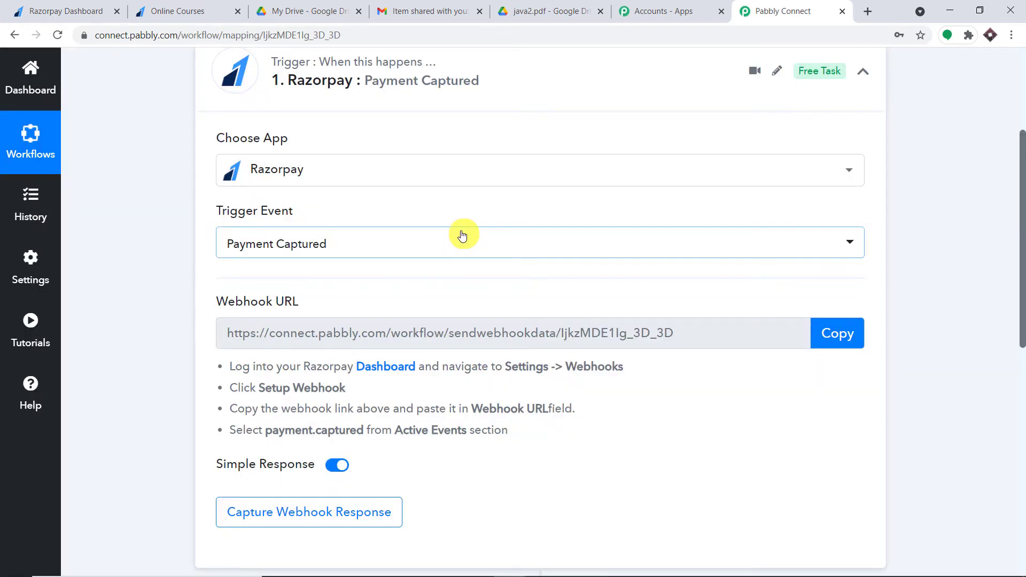
{"action": "left_click", "coordinate": [428, 245]}
{"action": "scroll", "coordinate": [447, 332], "scroll_direction": "down", "scroll_amount": 3}
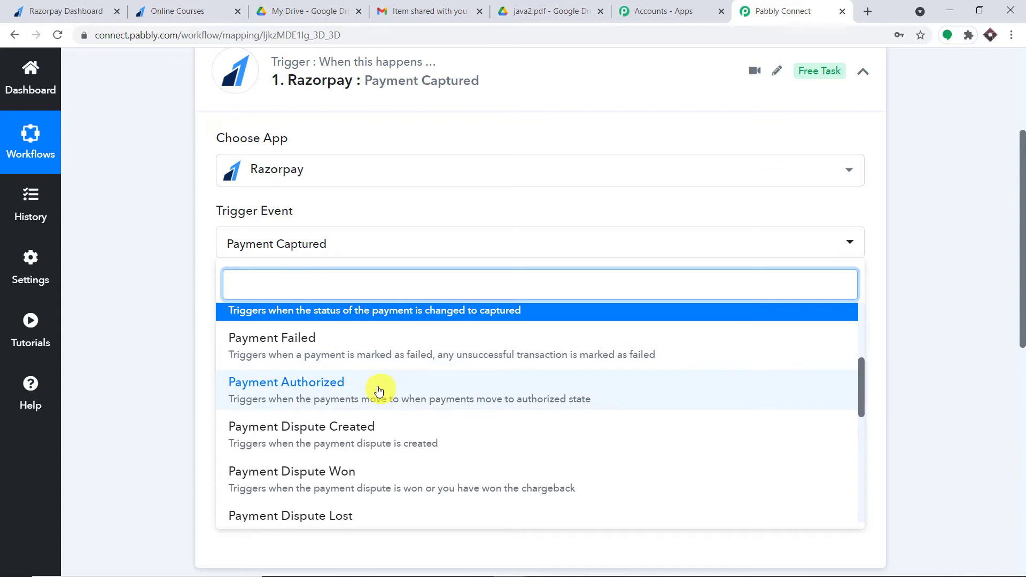
{"action": "scroll", "coordinate": [380, 396], "scroll_direction": "down", "scroll_amount": 1}
{"action": "scroll", "coordinate": [403, 412], "scroll_direction": "down", "scroll_amount": 6}
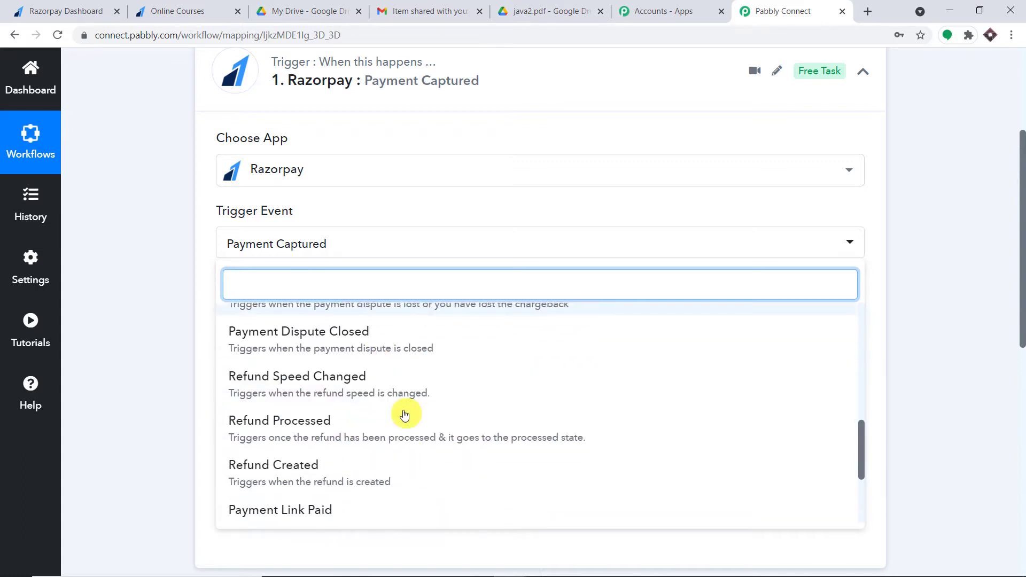
{"action": "scroll", "coordinate": [394, 396], "scroll_direction": "up", "scroll_amount": 6}
{"action": "scroll", "coordinate": [393, 393], "scroll_direction": "up", "scroll_amount": 3}
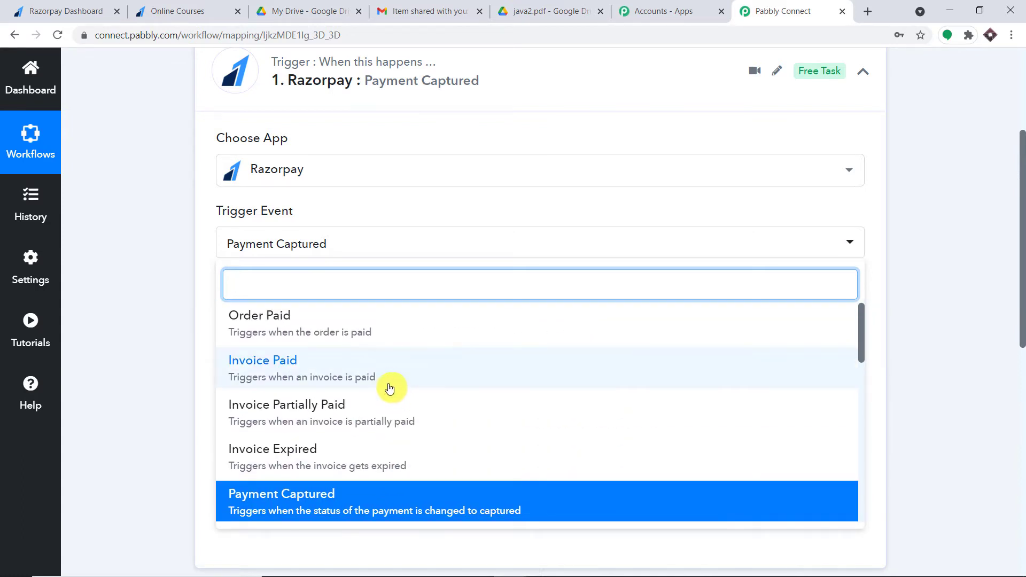
{"action": "left_click", "coordinate": [41, 390]}
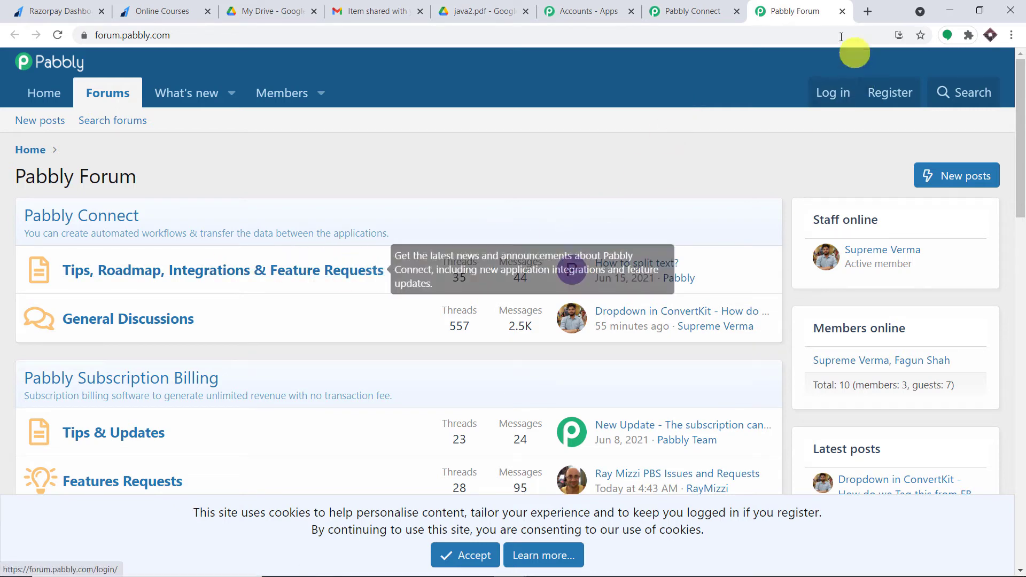
Close the forum tab, view the trigger's webhook URL, and switch to the Razorpay dashboard.
{"action": "left_click", "coordinate": [841, 11]}
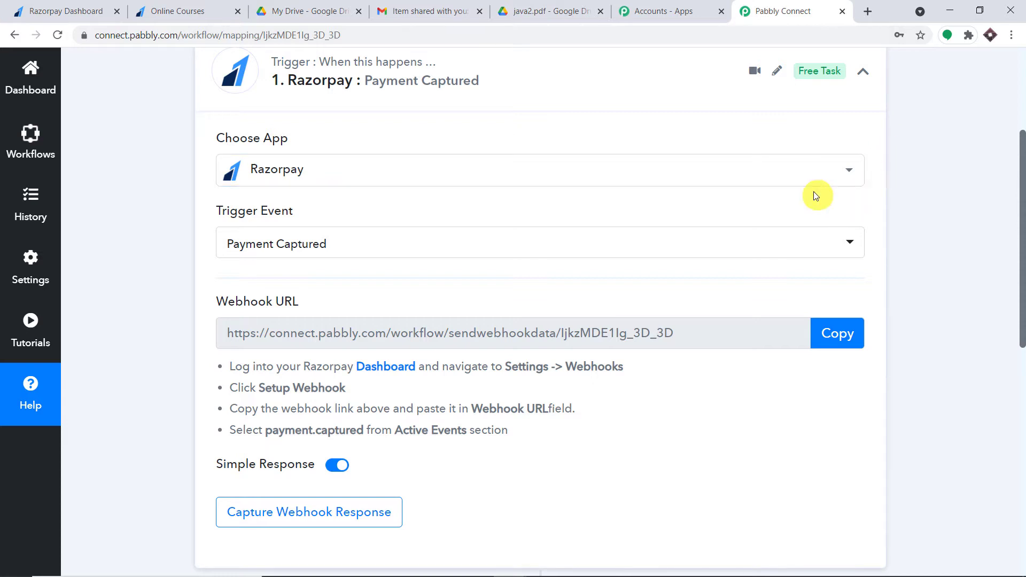
{"action": "scroll", "coordinate": [748, 197], "scroll_direction": "up", "scroll_amount": 1}
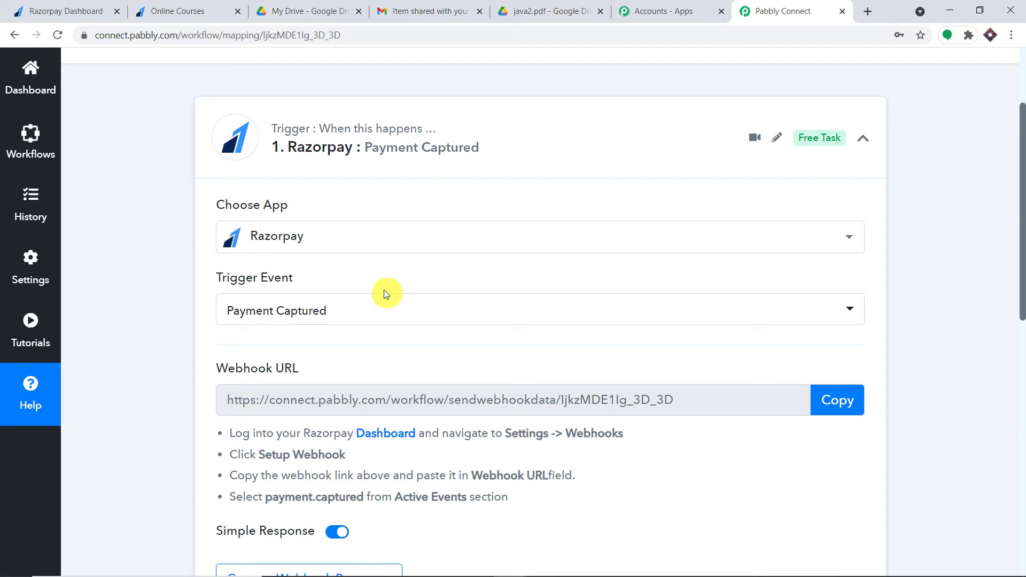
{"action": "scroll", "coordinate": [381, 268], "scroll_direction": "down", "scroll_amount": 3}
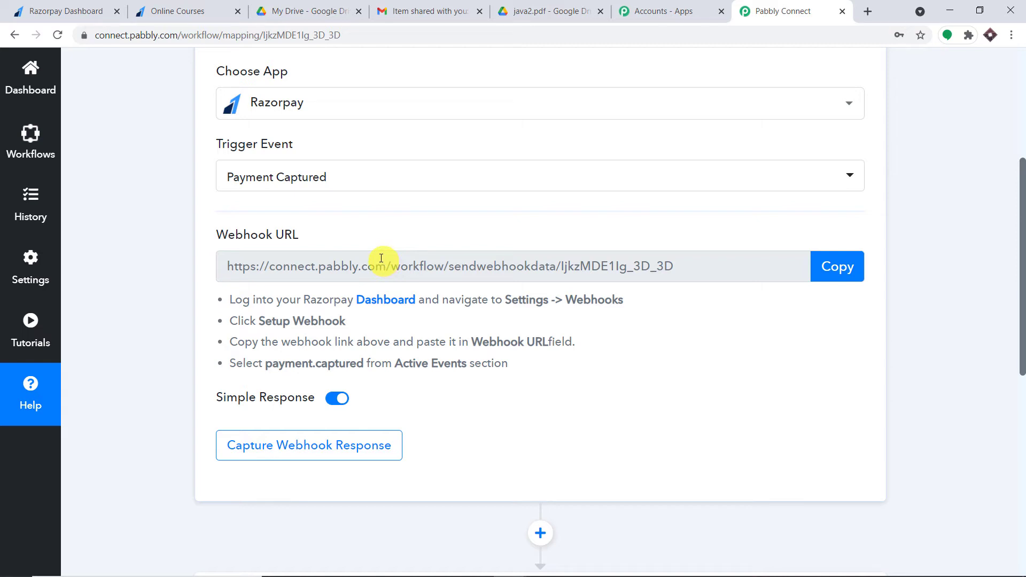
{"action": "left_click", "coordinate": [98, 6]}
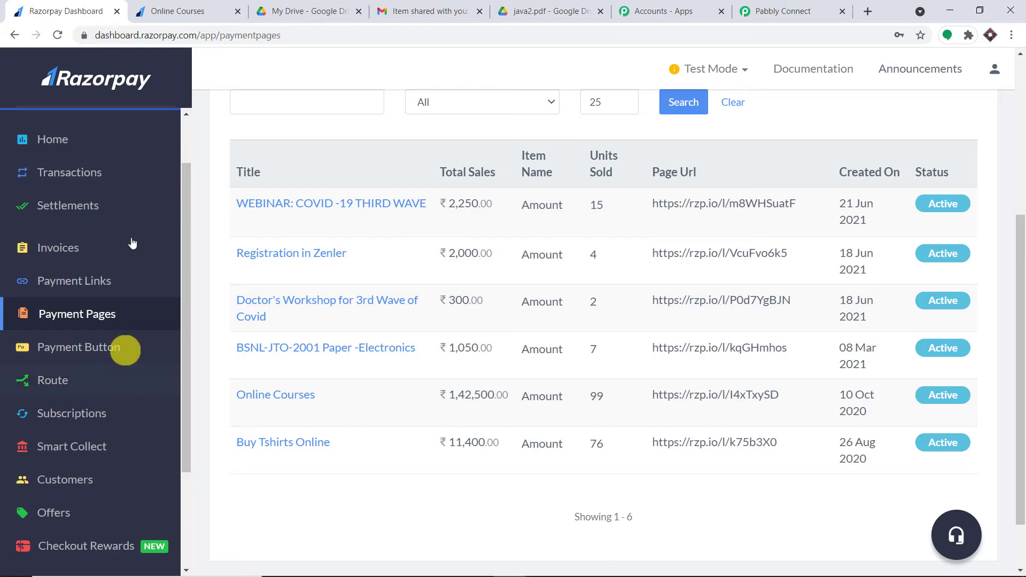
Check Pabbly's Settings > Webhooks instructions and open Razorpay's webhook settings page.
{"action": "left_click", "coordinate": [783, 10]}
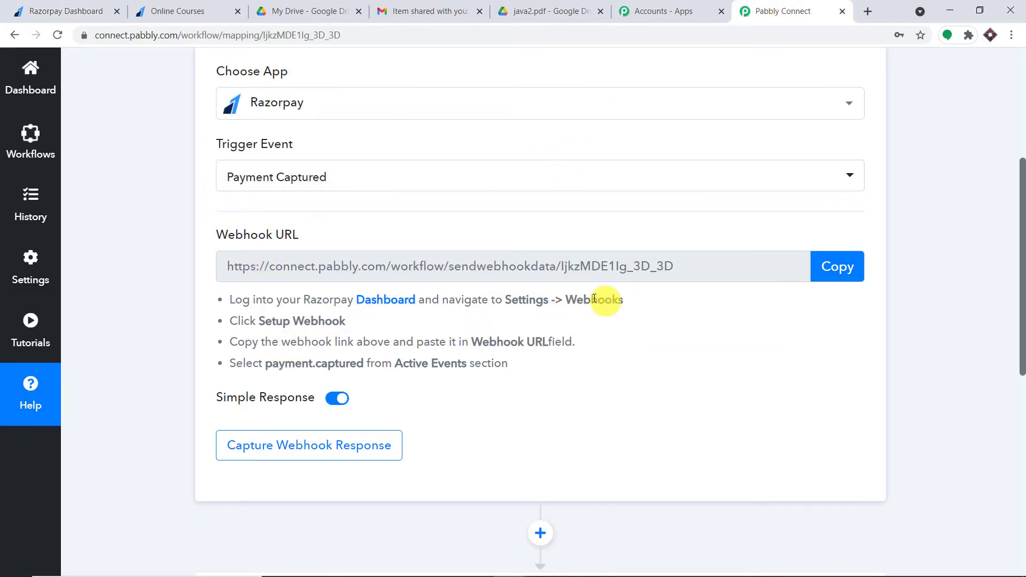
{"action": "left_click_drag", "start_coordinate": [529, 304], "coordinate": [644, 313]}
{"action": "left_click", "coordinate": [59, 11]}
{"action": "scroll", "coordinate": [89, 374], "scroll_direction": "down", "scroll_amount": 3}
{"action": "left_click", "coordinate": [63, 513]}
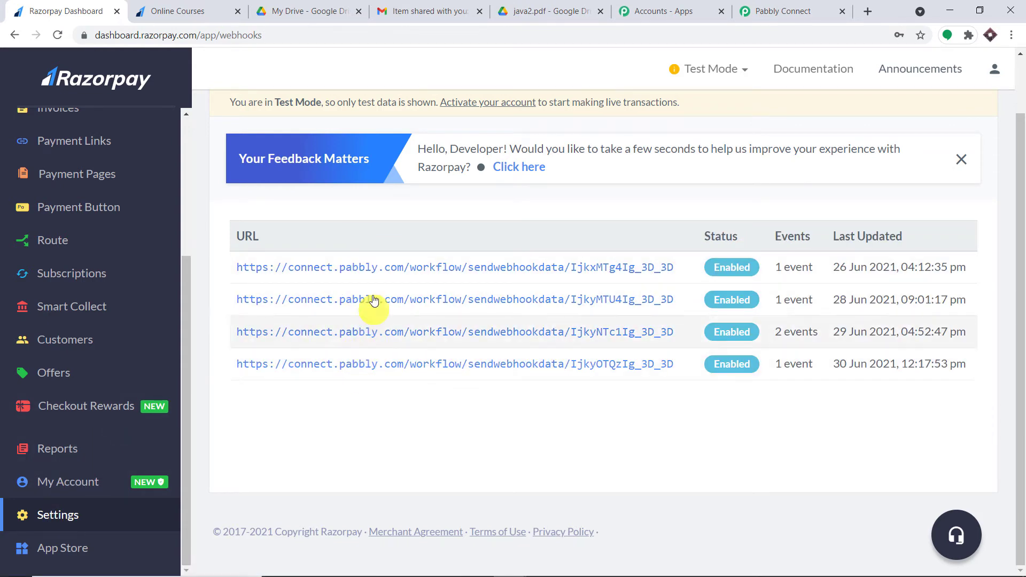
Recheck the setup instructions, then start adding a new Razorpay webhook.
{"action": "scroll", "coordinate": [372, 238], "scroll_direction": "up", "scroll_amount": 1}
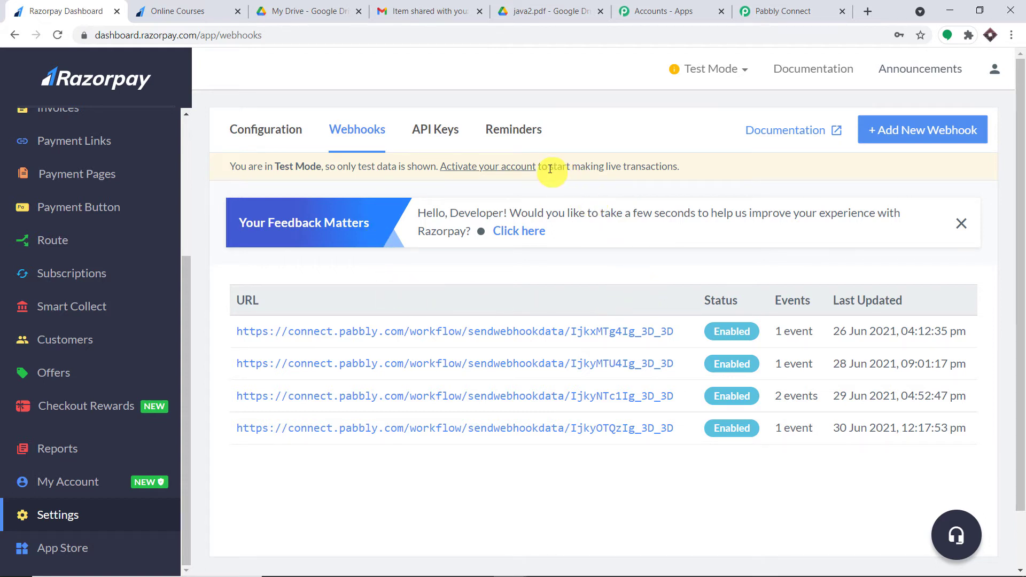
{"action": "left_click", "coordinate": [781, 11]}
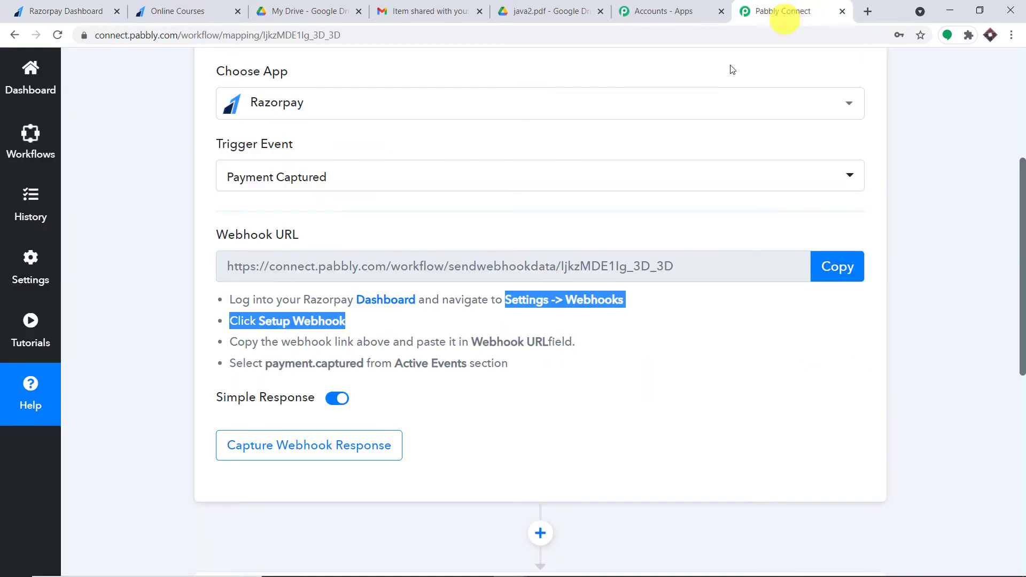
{"action": "left_click", "coordinate": [64, 11]}
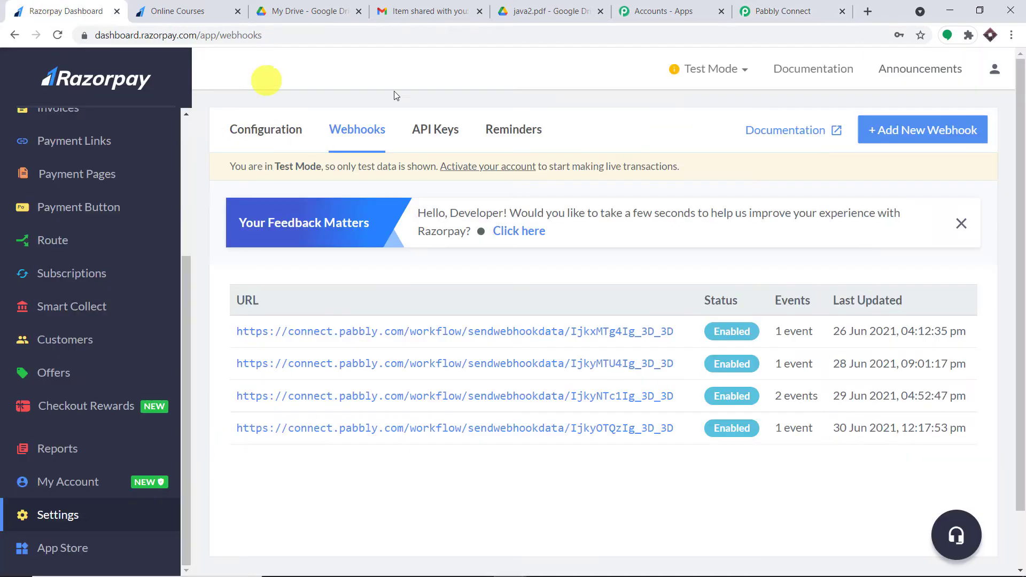
{"action": "left_click", "coordinate": [901, 134]}
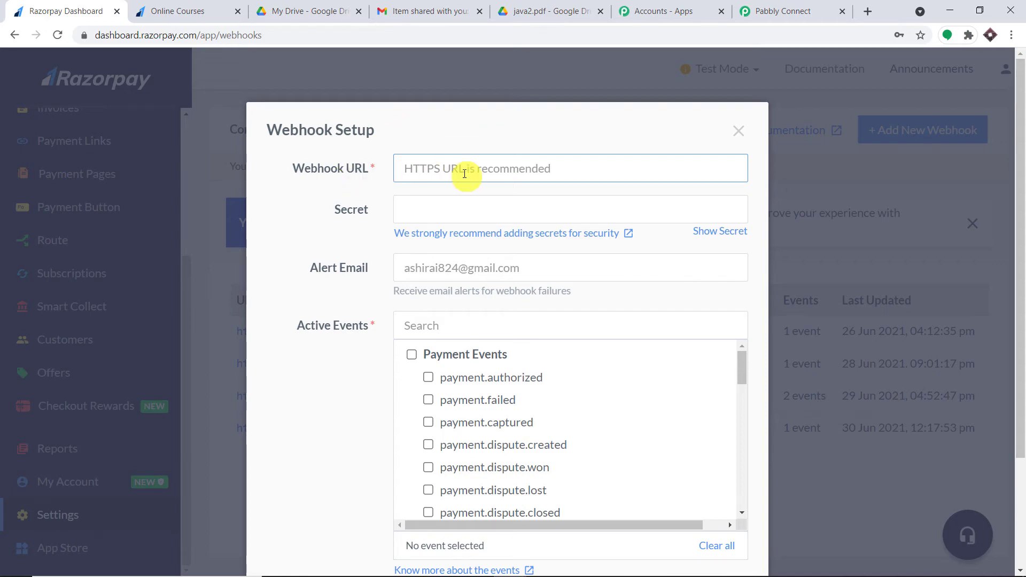
Copy the Pabbly webhook URL and paste it into Razorpay's Webhook URL field.
{"action": "left_click", "coordinate": [794, 10]}
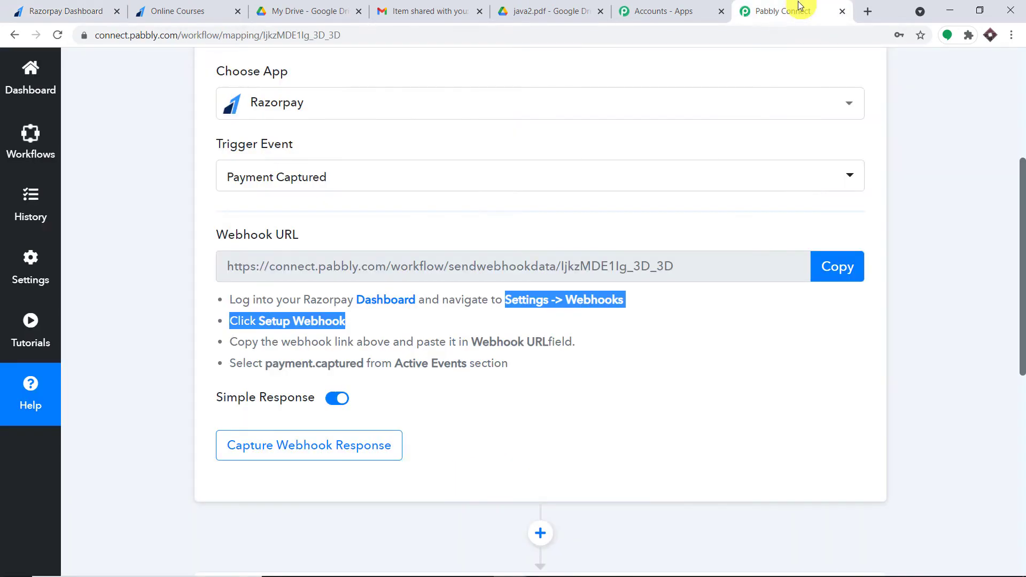
{"action": "left_click", "coordinate": [843, 268]}
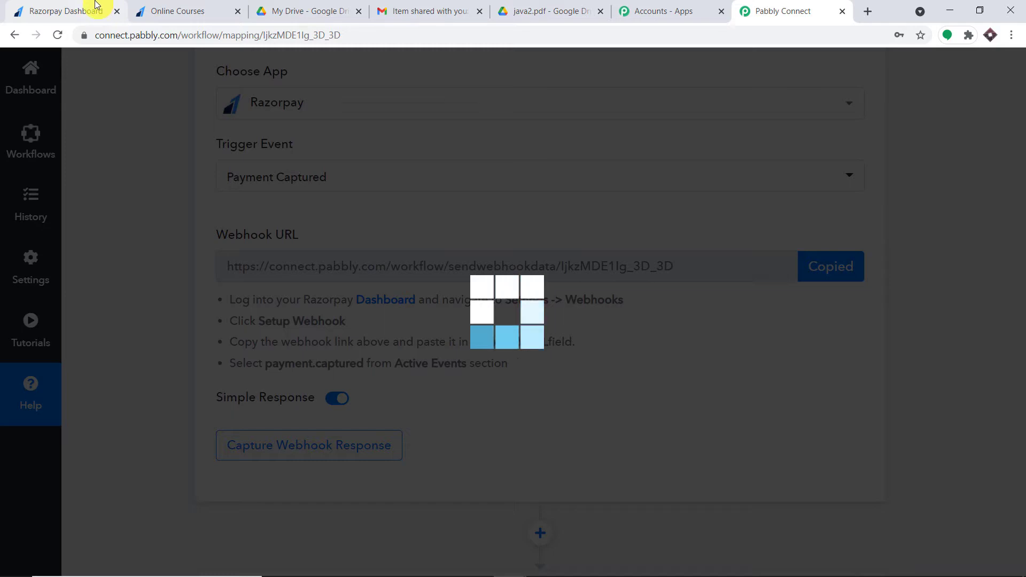
{"action": "left_click", "coordinate": [96, 10]}
{"action": "left_click", "coordinate": [507, 170]}
{"action": "right_click", "coordinate": [529, 174]}
{"action": "left_click", "coordinate": [552, 273]}
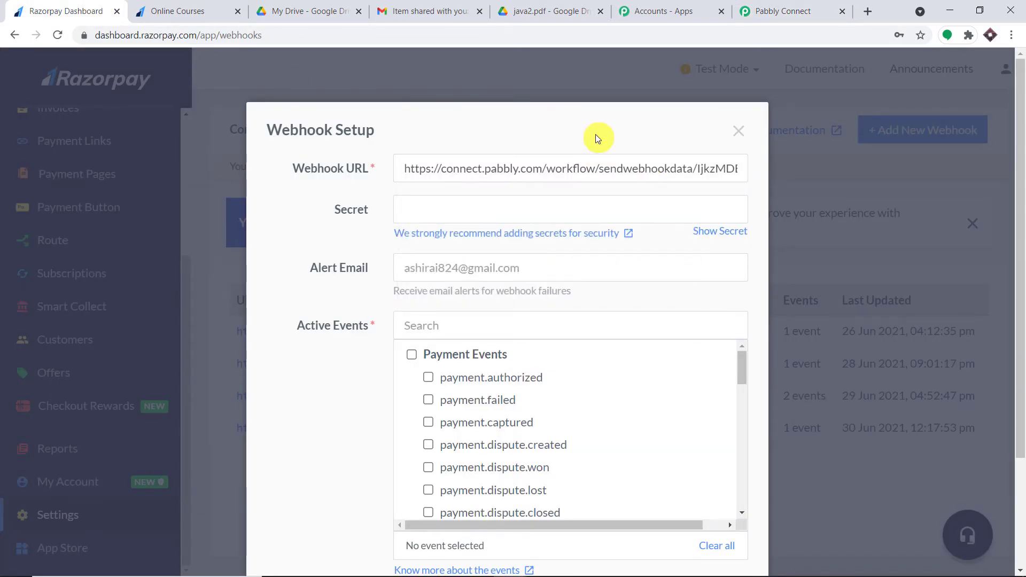
{"action": "scroll", "coordinate": [454, 323], "scroll_direction": "down", "scroll_amount": 1}
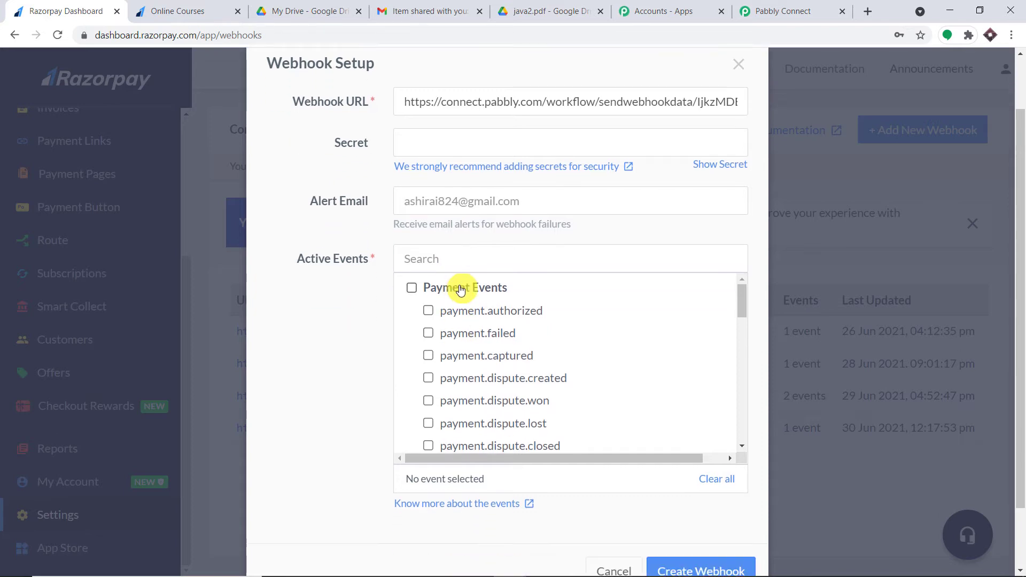
Subscribe the webhook to payment.captured events and create it.
{"action": "left_click", "coordinate": [780, 10]}
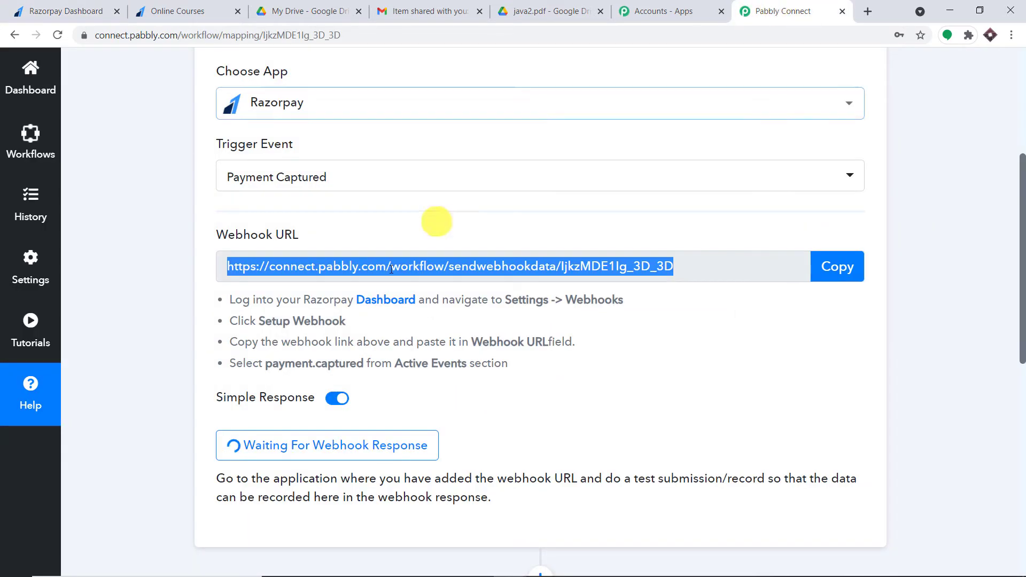
{"action": "left_click_drag", "start_coordinate": [266, 364], "coordinate": [540, 371]}
{"action": "left_click", "coordinate": [65, 11]}
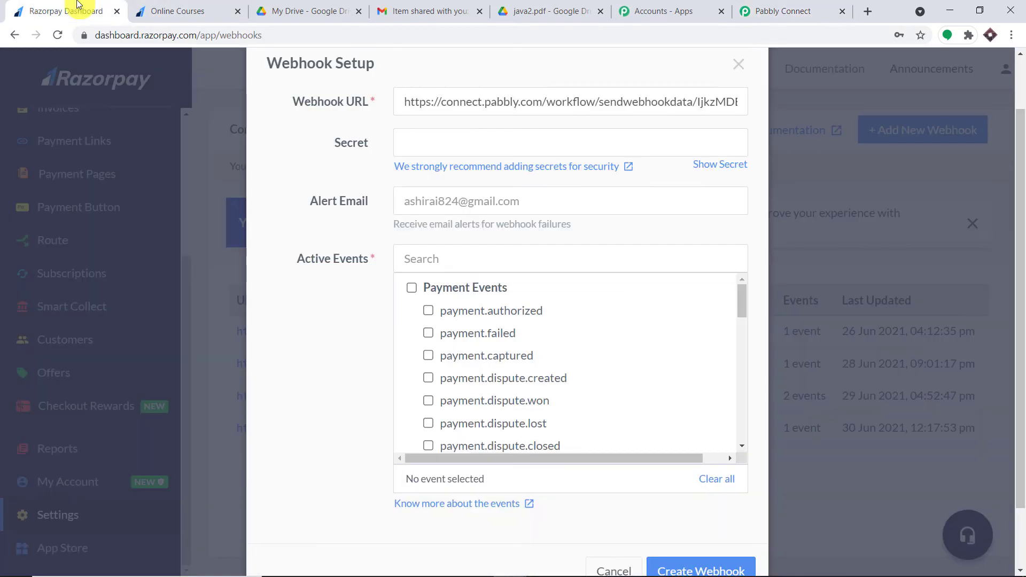
{"action": "left_click", "coordinate": [428, 356]}
{"action": "scroll", "coordinate": [481, 339], "scroll_direction": "up", "scroll_amount": 1}
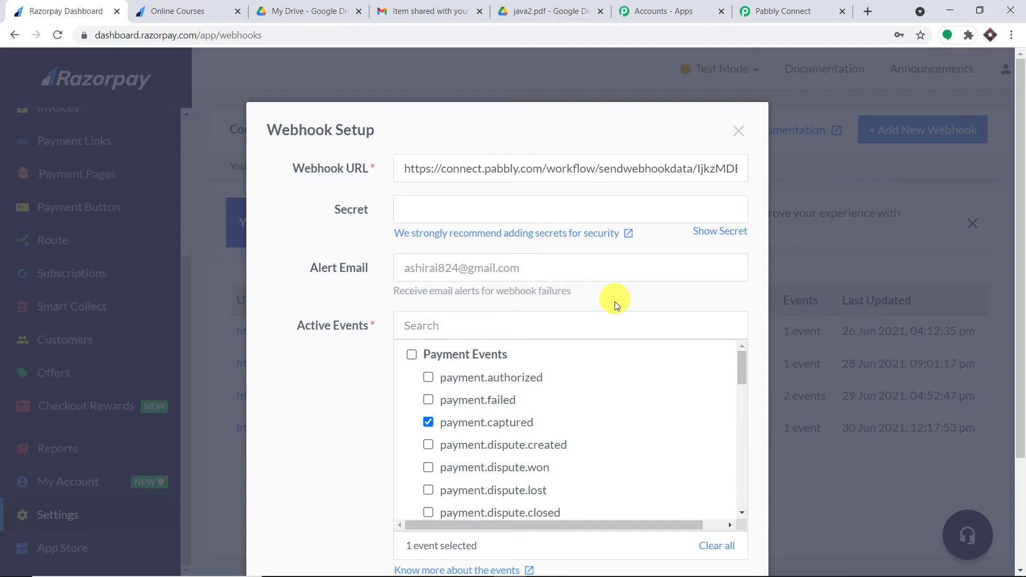
{"action": "scroll", "coordinate": [610, 299], "scroll_direction": "down", "scroll_amount": 2}
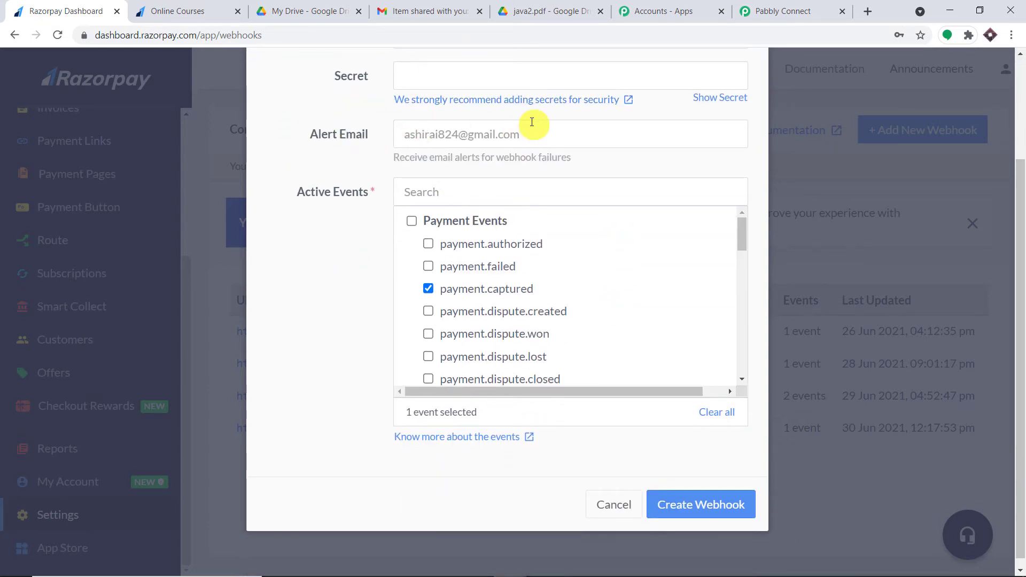
{"action": "scroll", "coordinate": [534, 309], "scroll_direction": "down", "scroll_amount": 2}
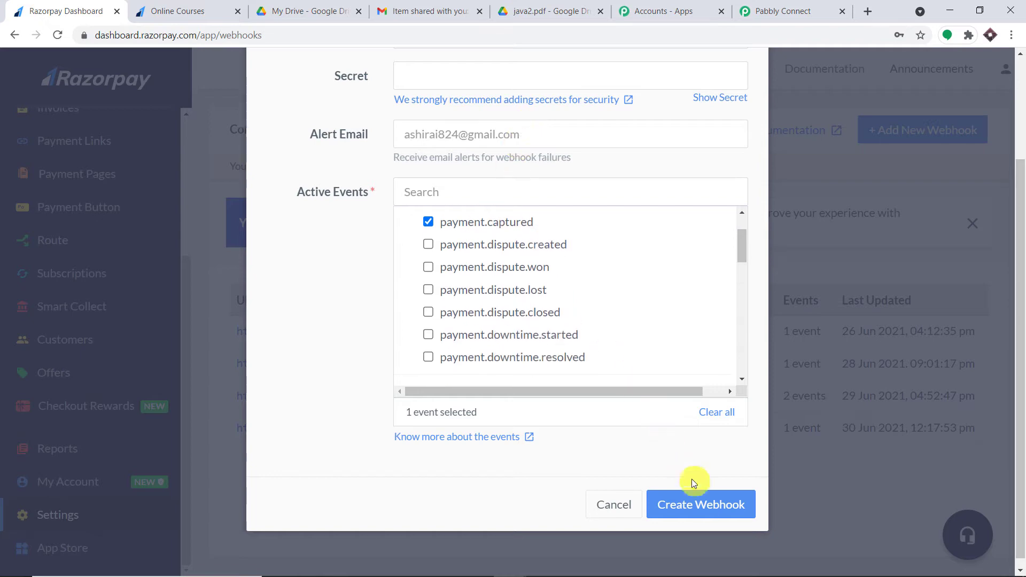
{"action": "scroll", "coordinate": [722, 498], "scroll_direction": "down", "scroll_amount": 1}
{"action": "left_click", "coordinate": [717, 498]}
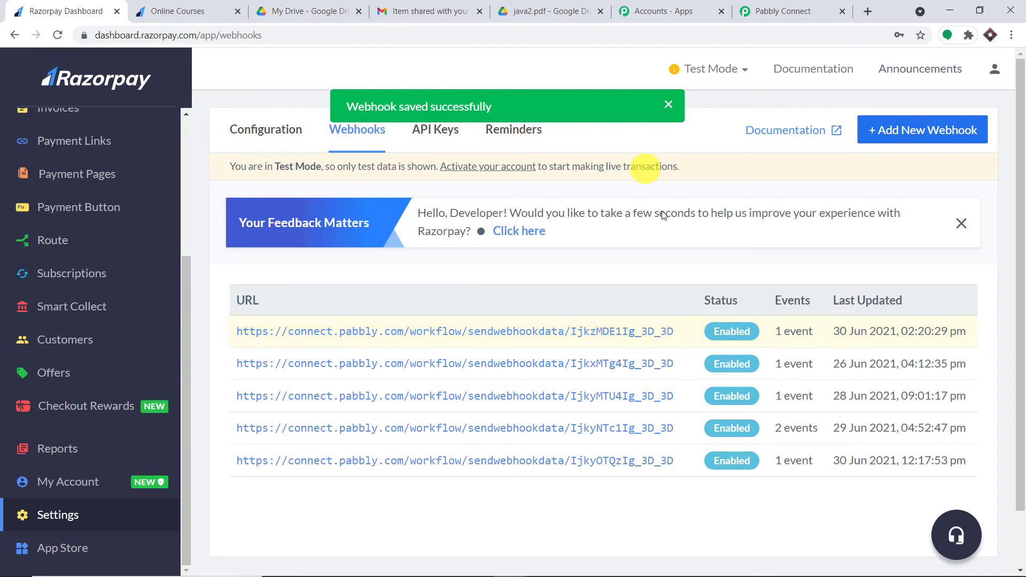
Copy the Online Courses link from Razorpay's Payment Pages list.
{"action": "left_click", "coordinate": [782, 13]}
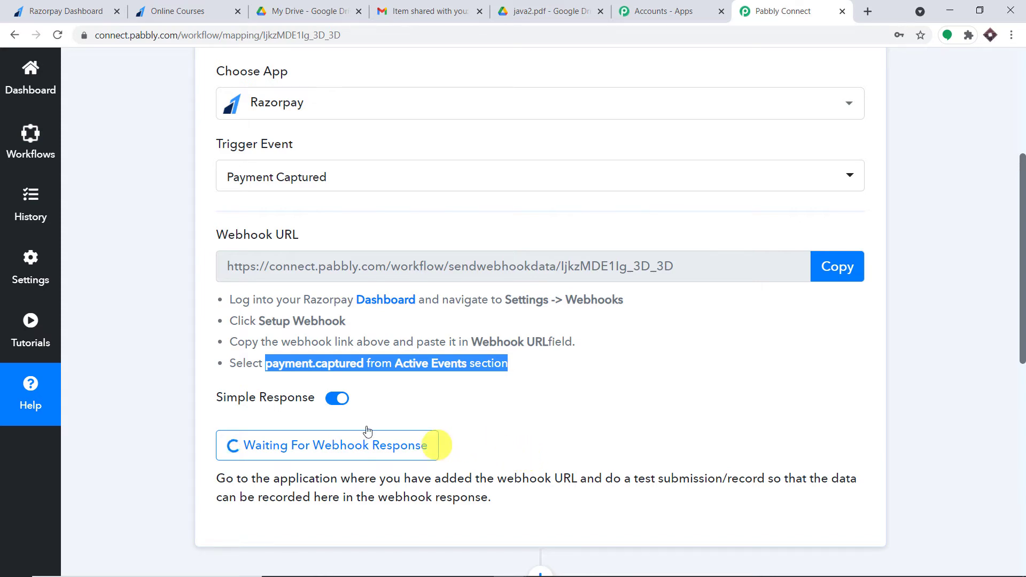
{"action": "left_click", "coordinate": [58, 12]}
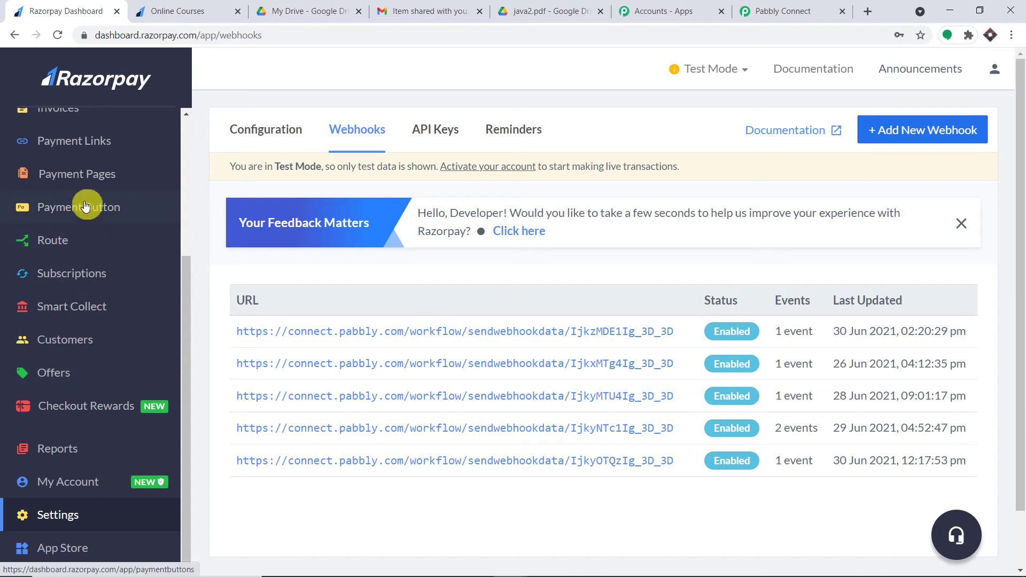
{"action": "scroll", "coordinate": [101, 230], "scroll_direction": "up", "scroll_amount": 3}
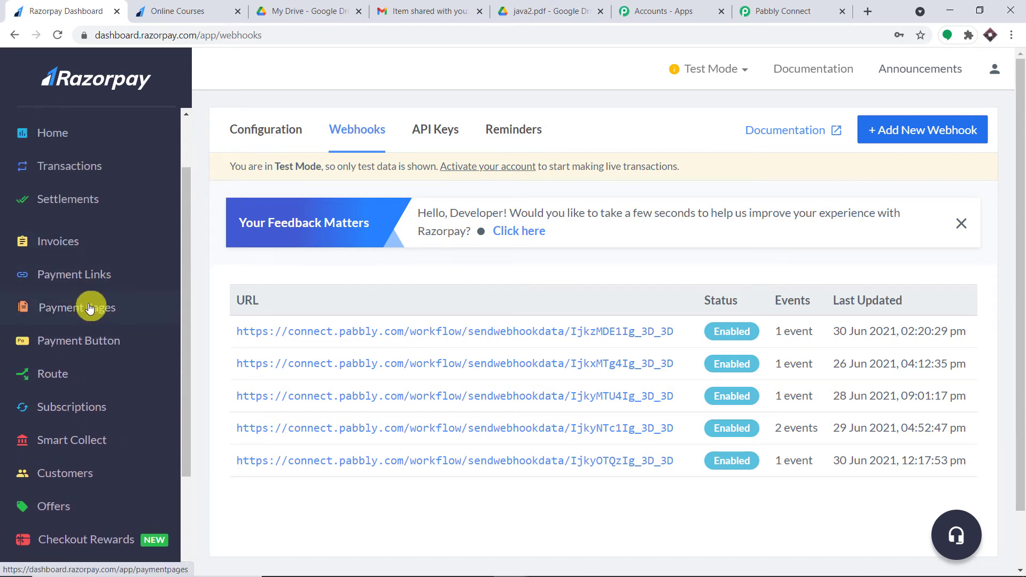
{"action": "left_click", "coordinate": [88, 306]}
{"action": "scroll", "coordinate": [476, 303], "scroll_direction": "down", "scroll_amount": 5}
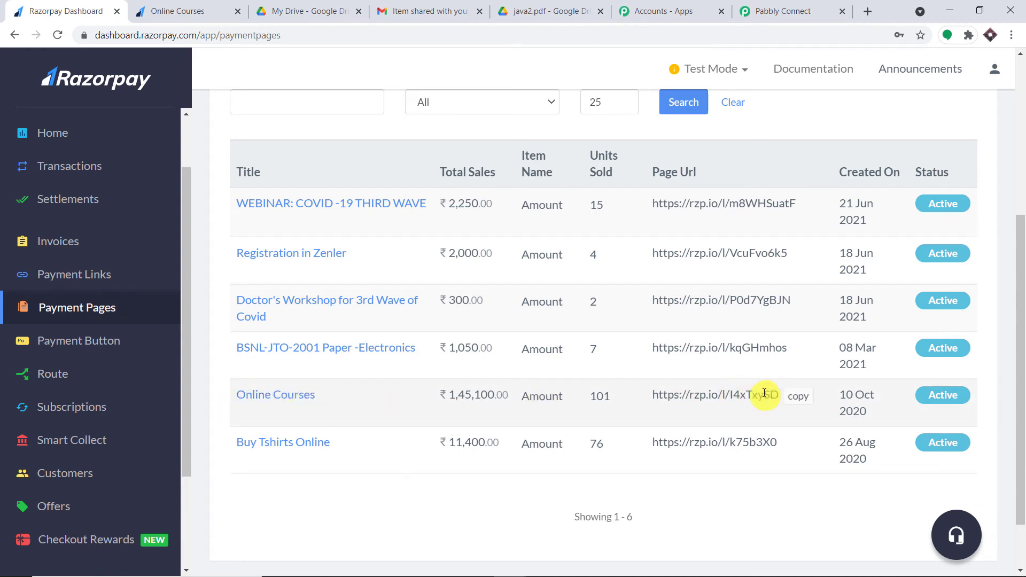
{"action": "left_click", "coordinate": [797, 397]}
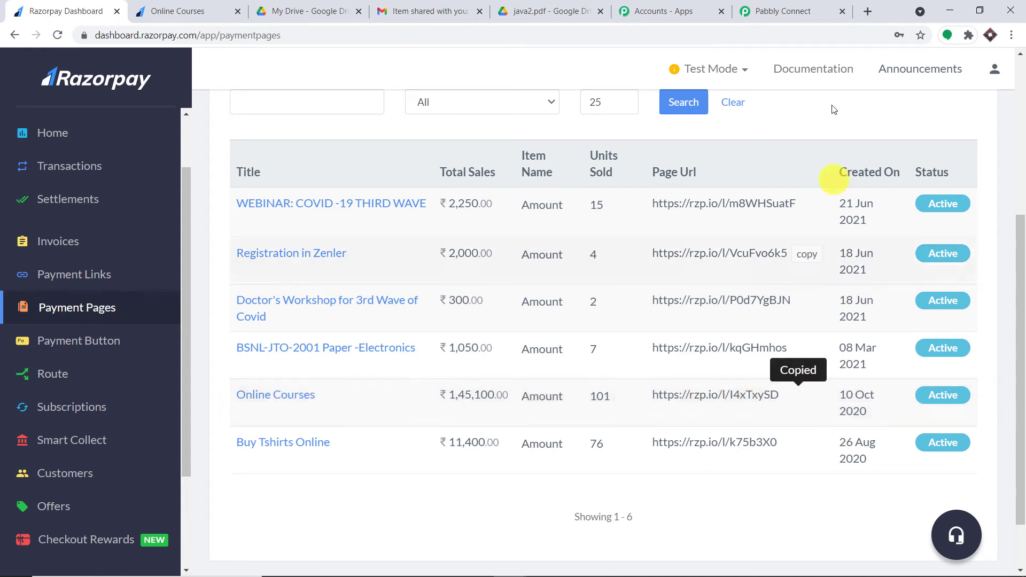
Load the copied Online Courses payment page in a new browser tab.
{"action": "left_click", "coordinate": [870, 12]}
{"action": "key", "text": "ctrl+v"}
{"action": "key", "text": "Return"}
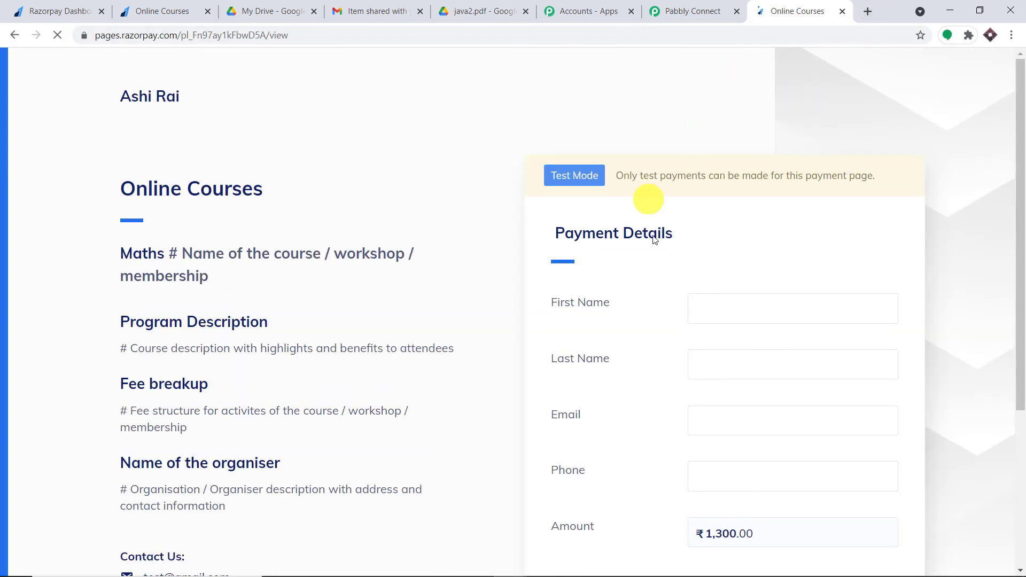
Autofill the payer's first and last name and paste their email address.
{"action": "left_click", "coordinate": [728, 308]}
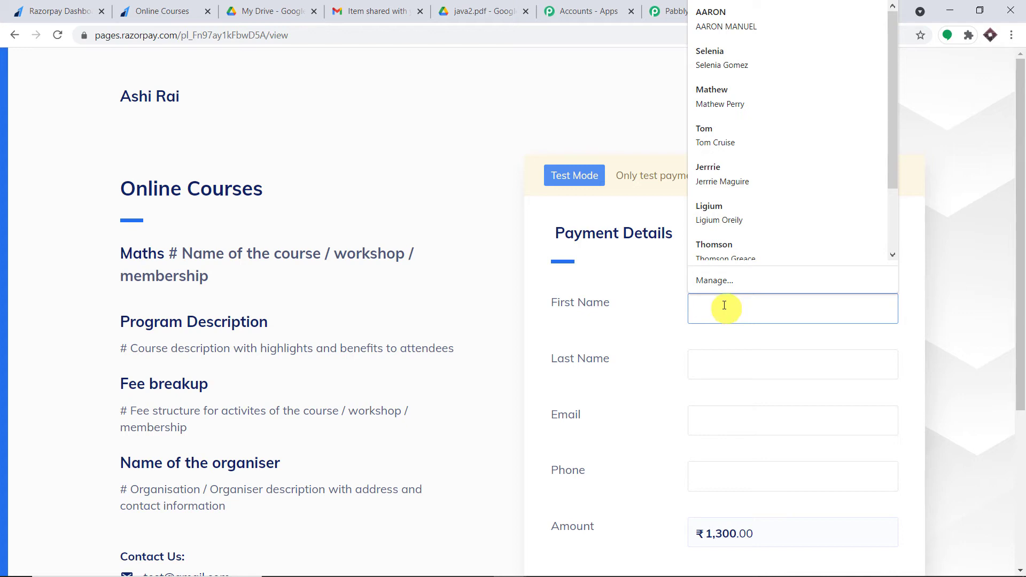
{"action": "left_click", "coordinate": [728, 342]}
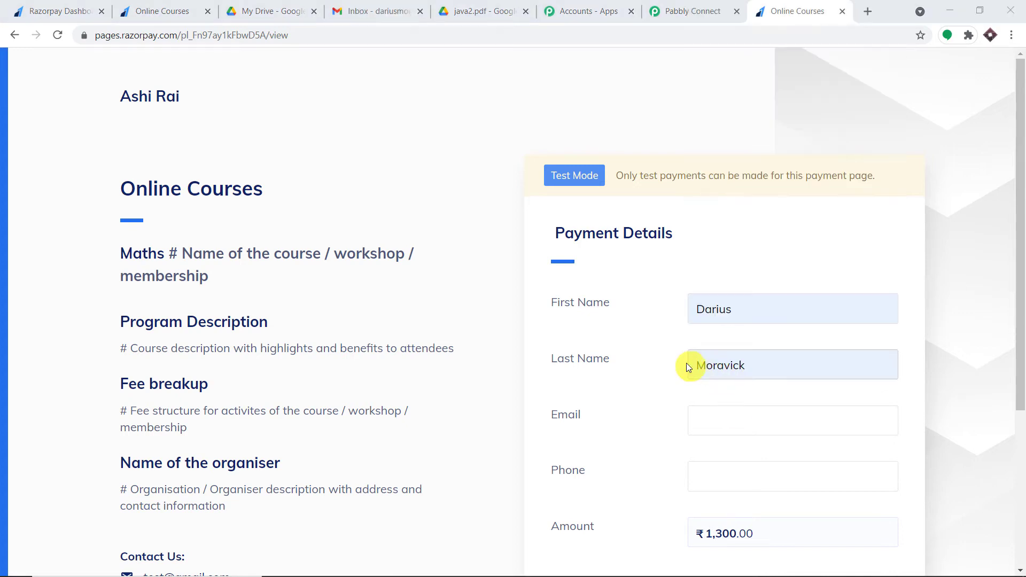
{"action": "right_click", "coordinate": [701, 420]}
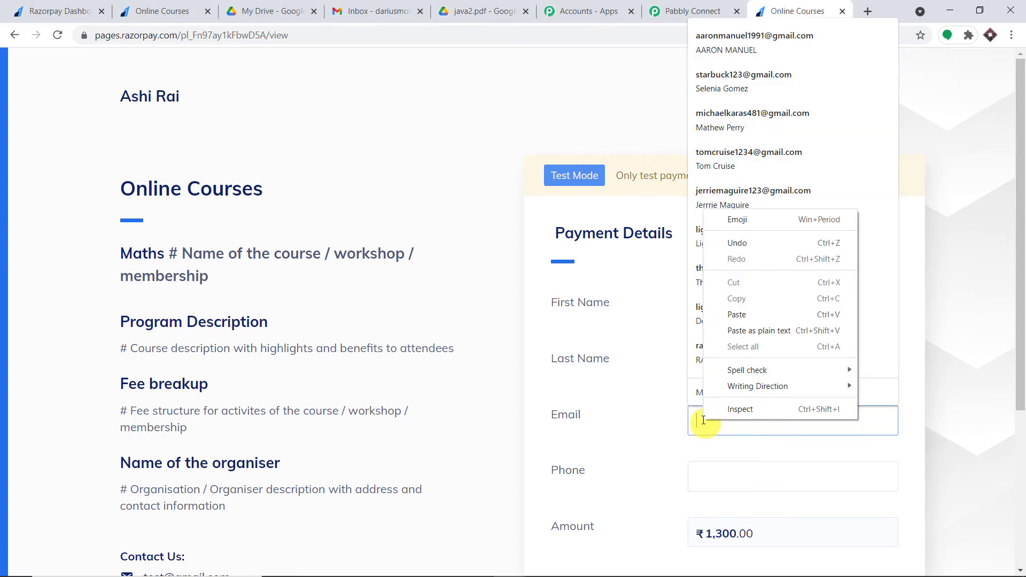
{"action": "left_click", "coordinate": [760, 315]}
{"action": "left_click", "coordinate": [951, 277]}
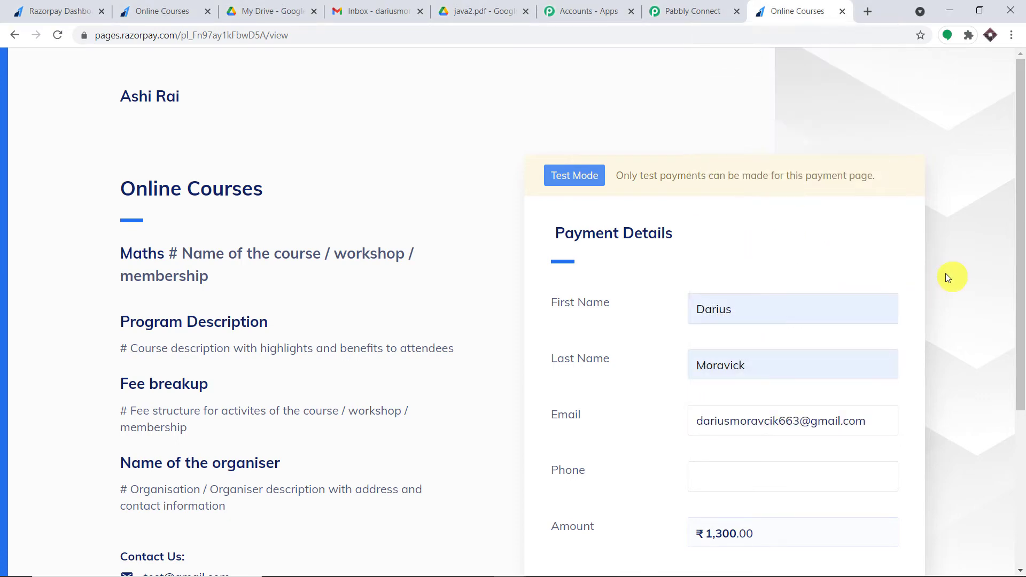
{"action": "scroll", "coordinate": [911, 283], "scroll_direction": "down", "scroll_amount": 4}
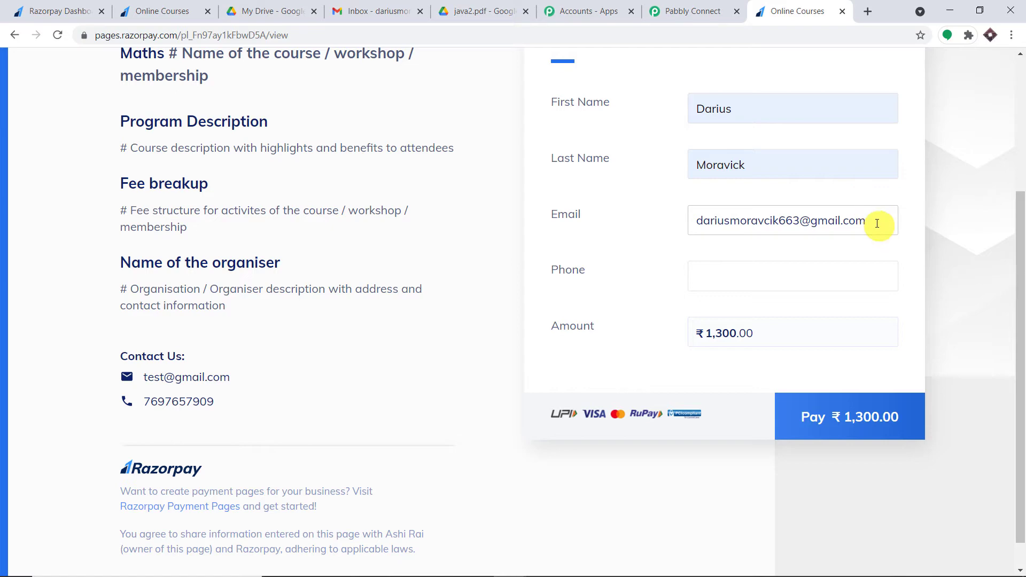
{"action": "left_click_drag", "start_coordinate": [880, 223], "coordinate": [658, 222]}
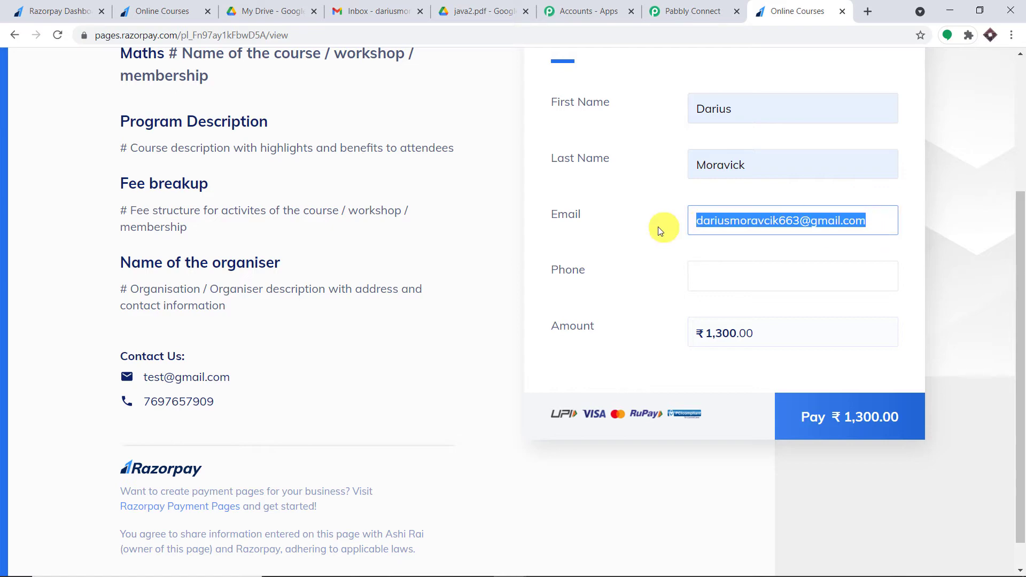
Fill the payer's phone number without the leading 0 and start the ₹1,300 payment.
{"action": "left_click", "coordinate": [452, 6]}
{"action": "scroll", "coordinate": [481, 277], "scroll_direction": "down", "scroll_amount": 6}
{"action": "scroll", "coordinate": [518, 277], "scroll_direction": "down", "scroll_amount": 5}
{"action": "left_click", "coordinate": [802, 9]}
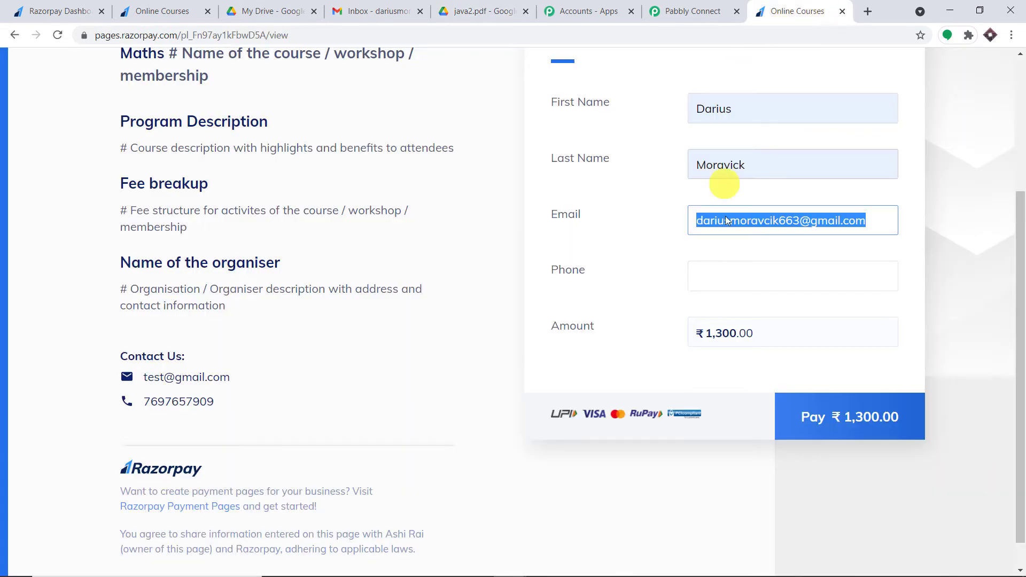
{"action": "left_click", "coordinate": [699, 280]}
{"action": "left_click", "coordinate": [719, 309]}
{"action": "left_click", "coordinate": [704, 280]}
{"action": "key", "text": "BackSpace"}
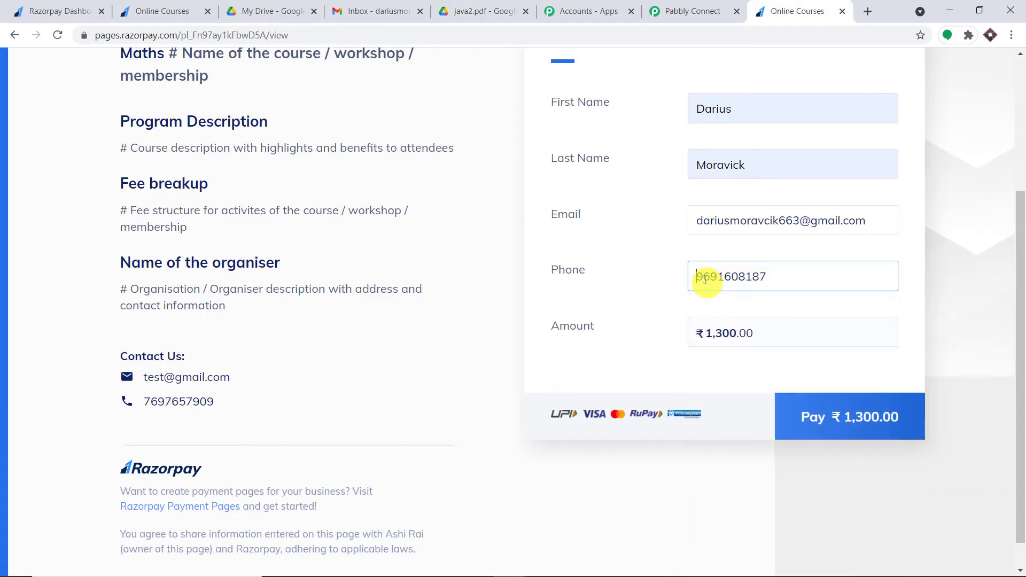
{"action": "left_click", "coordinate": [843, 418]}
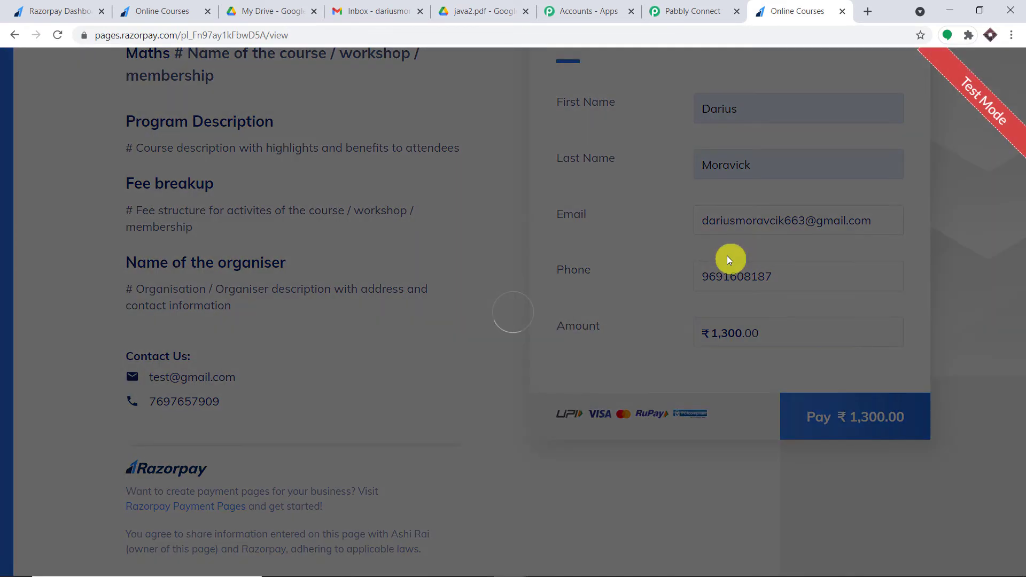
{"action": "left_click", "coordinate": [508, 331]}
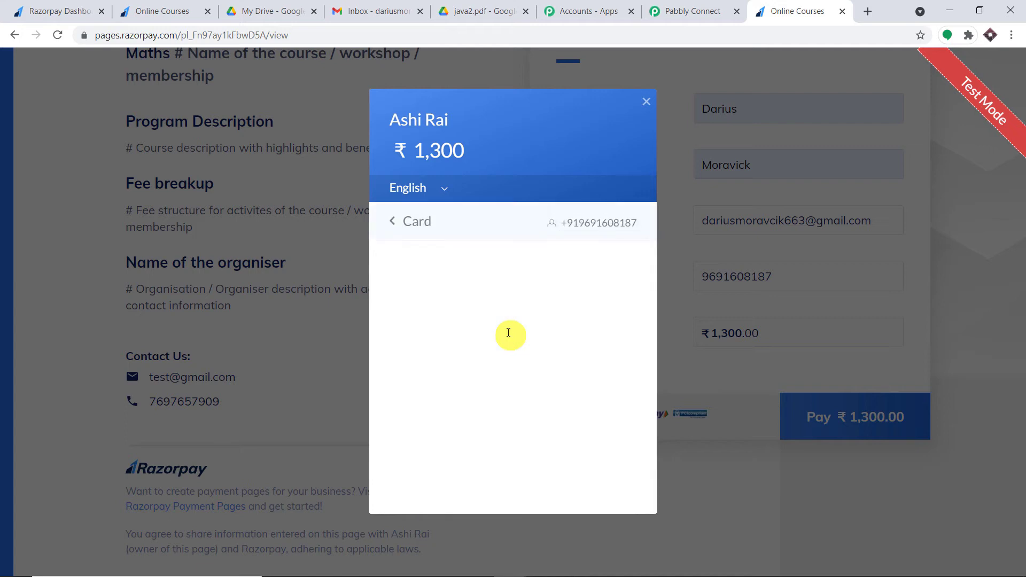
{"action": "left_click", "coordinate": [458, 282]}
{"action": "left_click", "coordinate": [458, 302]}
{"action": "left_click", "coordinate": [592, 313]}
{"action": "type", "text": "123"}
{"action": "left_click", "coordinate": [516, 539]}
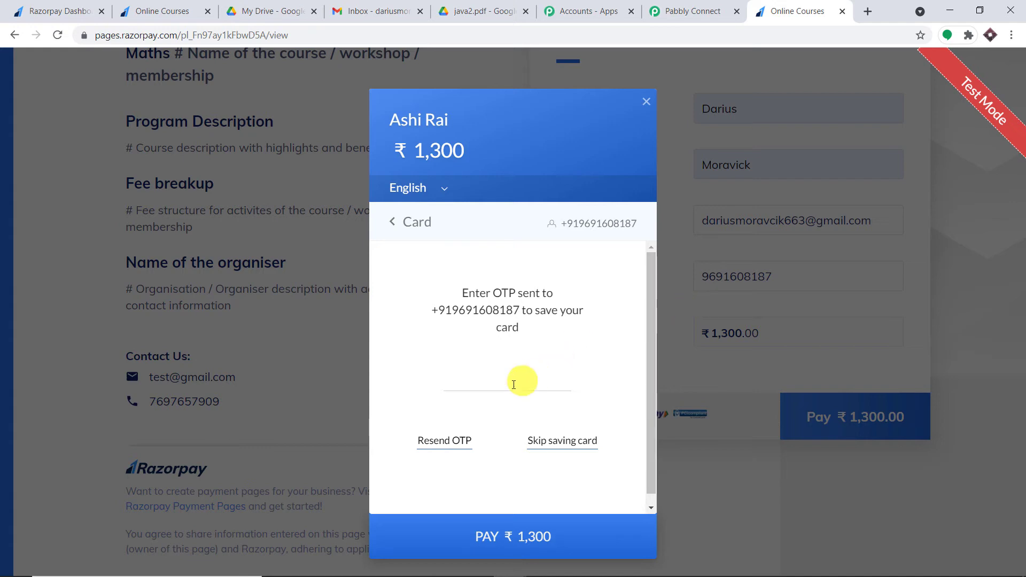
Skip saving the card and mark the payment Success on the demo bank page.
{"action": "left_click", "coordinate": [553, 441]}
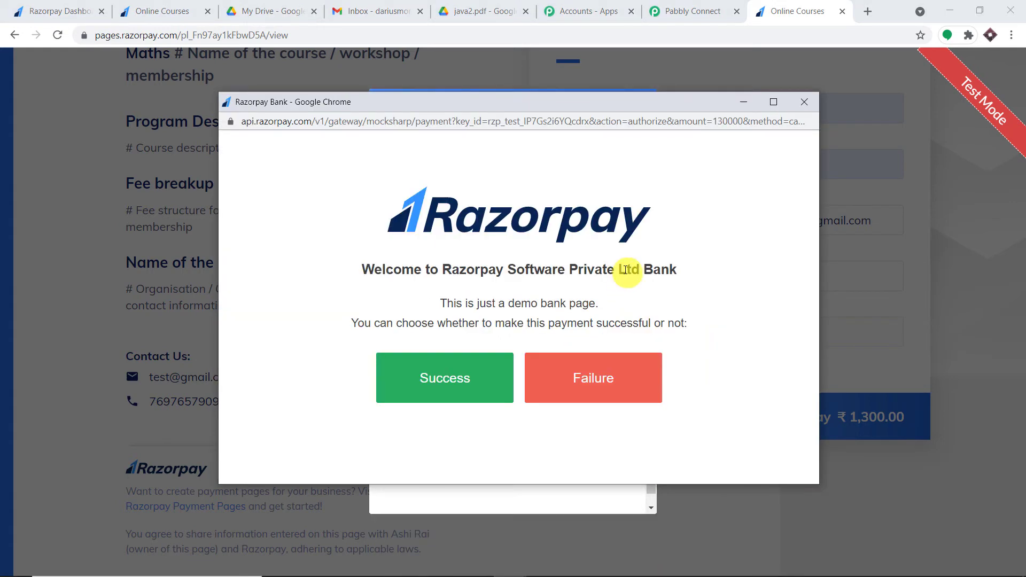
{"action": "left_click", "coordinate": [469, 363]}
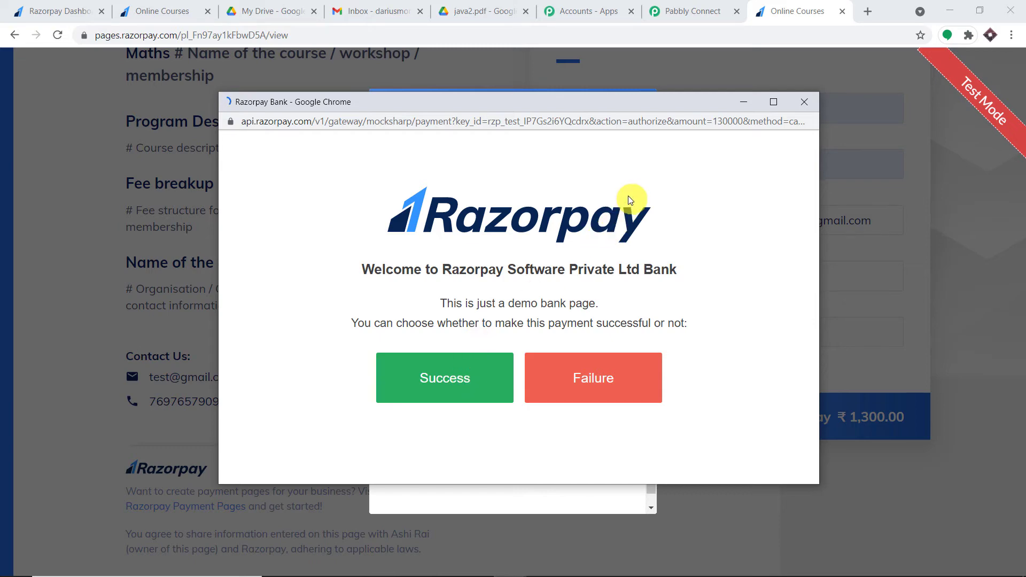
{"action": "scroll", "coordinate": [682, 206], "scroll_direction": "up", "scroll_amount": 2}
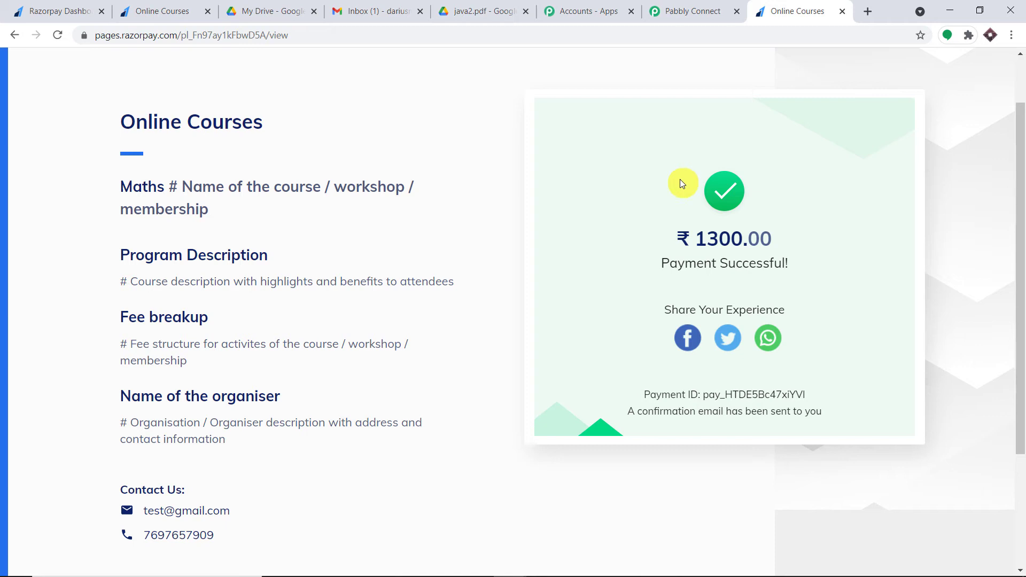
{"action": "left_click", "coordinate": [460, 11]}
In Pabbly Connect, inspect the captured Event payment.captured and Amount 130000.
{"action": "scroll", "coordinate": [300, 185], "scroll_direction": "up", "scroll_amount": 1}
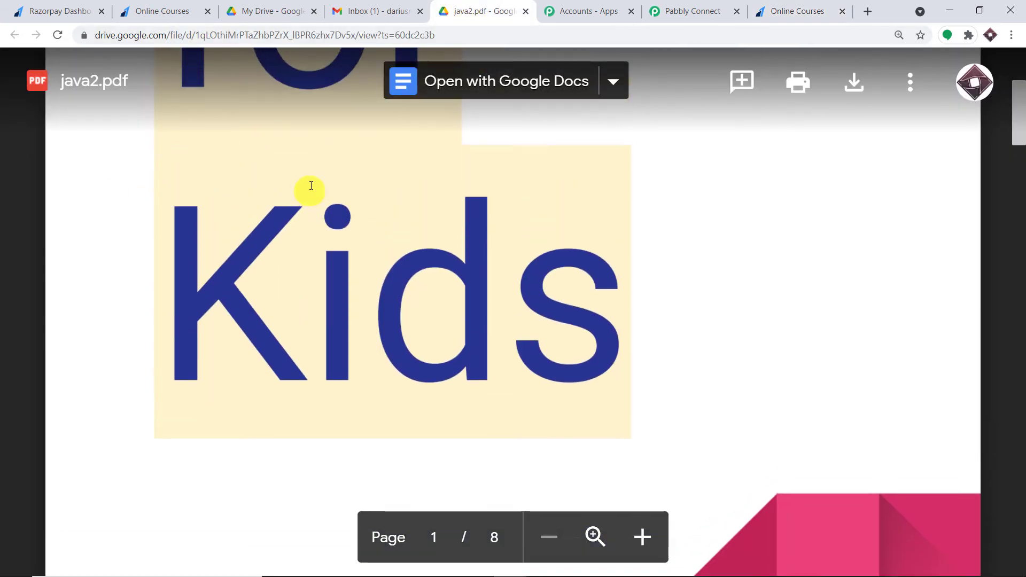
{"action": "left_click", "coordinate": [700, 4]}
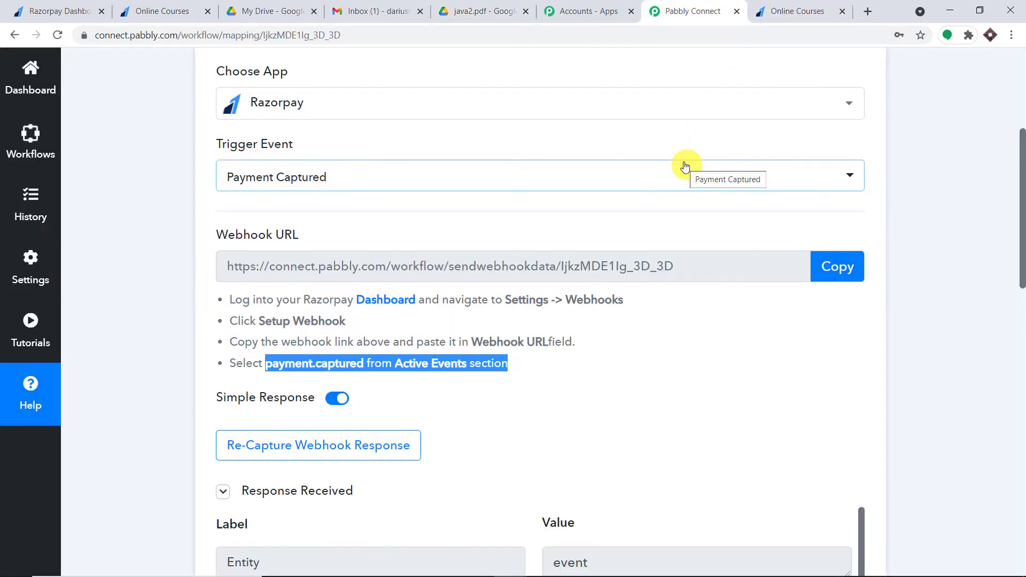
{"action": "scroll", "coordinate": [685, 167], "scroll_direction": "down", "scroll_amount": 7}
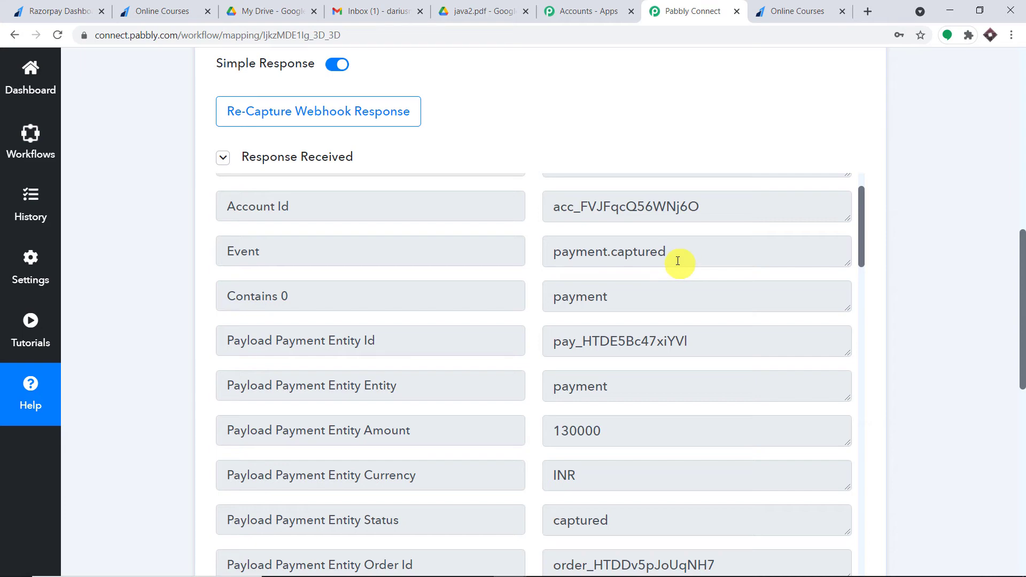
{"action": "left_click_drag", "start_coordinate": [683, 251], "coordinate": [545, 254]}
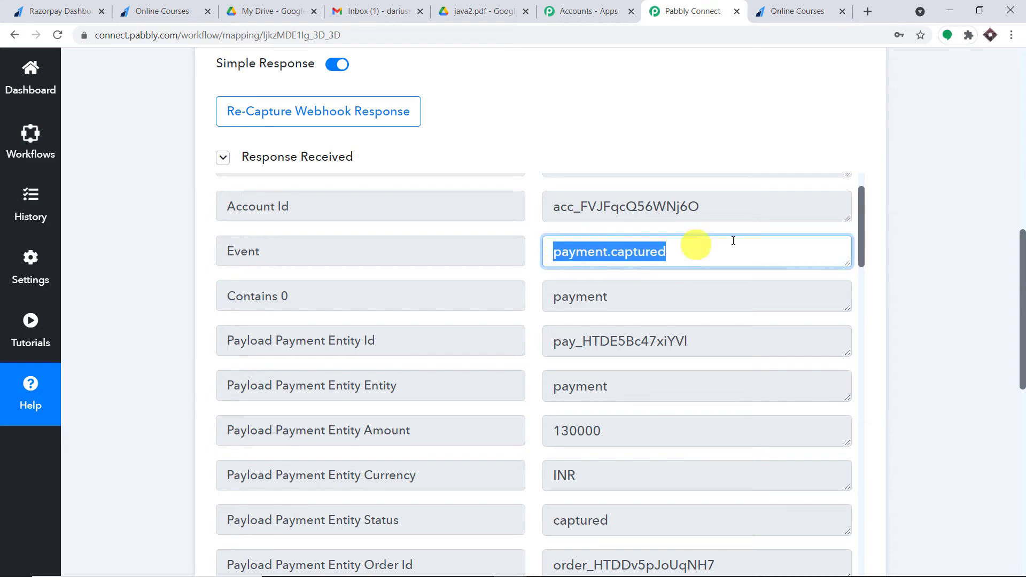
{"action": "scroll", "coordinate": [742, 313], "scroll_direction": "down", "scroll_amount": 5}
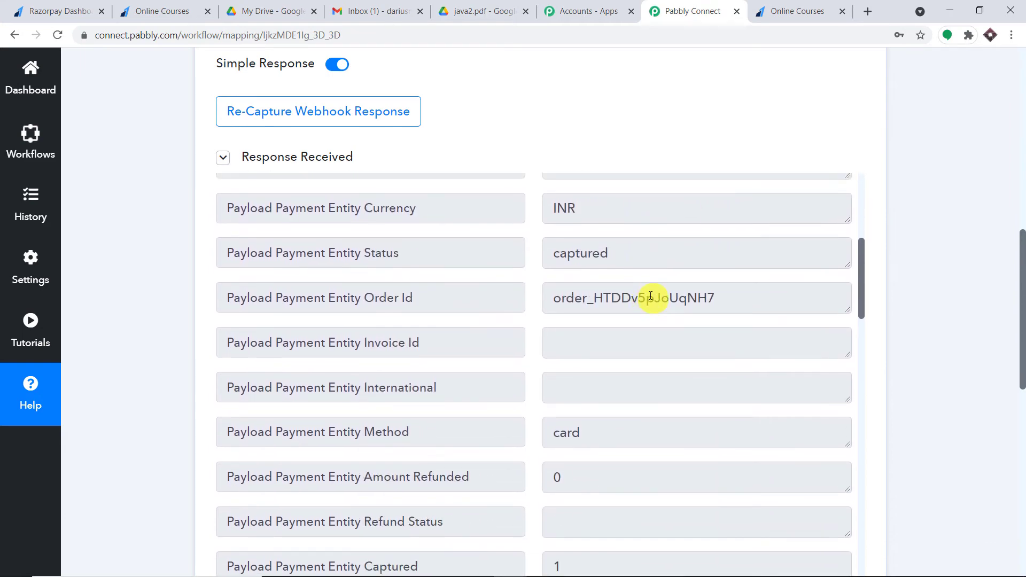
{"action": "scroll", "coordinate": [649, 300], "scroll_direction": "up", "scroll_amount": 3}
{"action": "left_click_drag", "start_coordinate": [624, 297], "coordinate": [541, 298]}
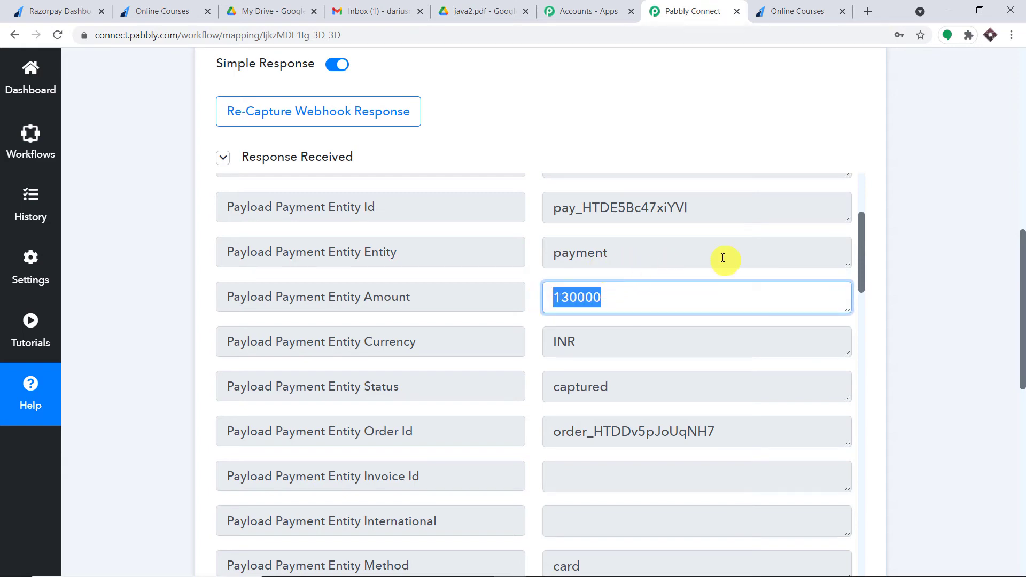
Inspect the payer's email and contact values in the webhook response.
{"action": "scroll", "coordinate": [694, 281], "scroll_direction": "down", "scroll_amount": 3}
{"action": "scroll", "coordinate": [693, 281], "scroll_direction": "down", "scroll_amount": 8}
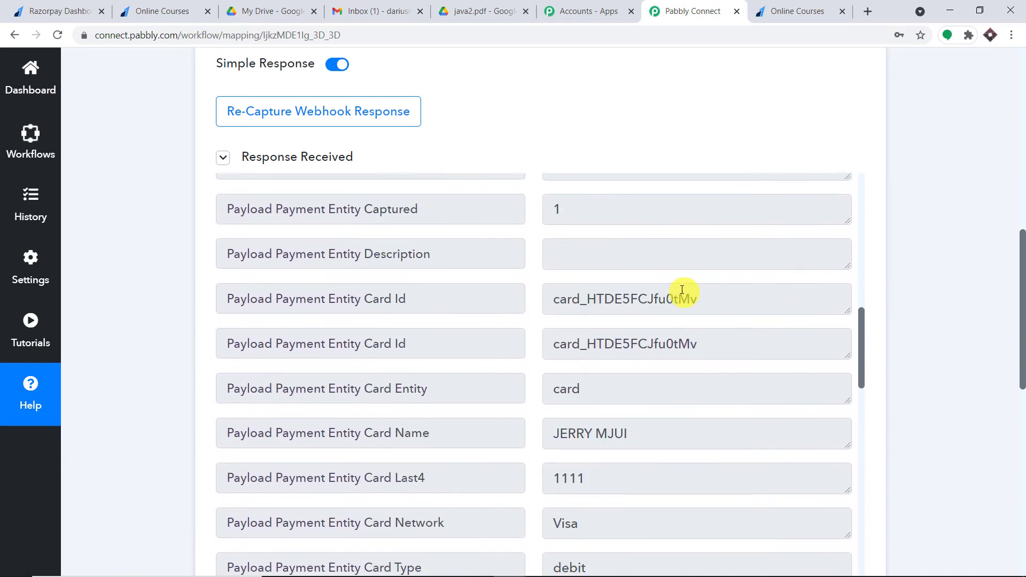
{"action": "scroll", "coordinate": [678, 295], "scroll_direction": "down", "scroll_amount": 7}
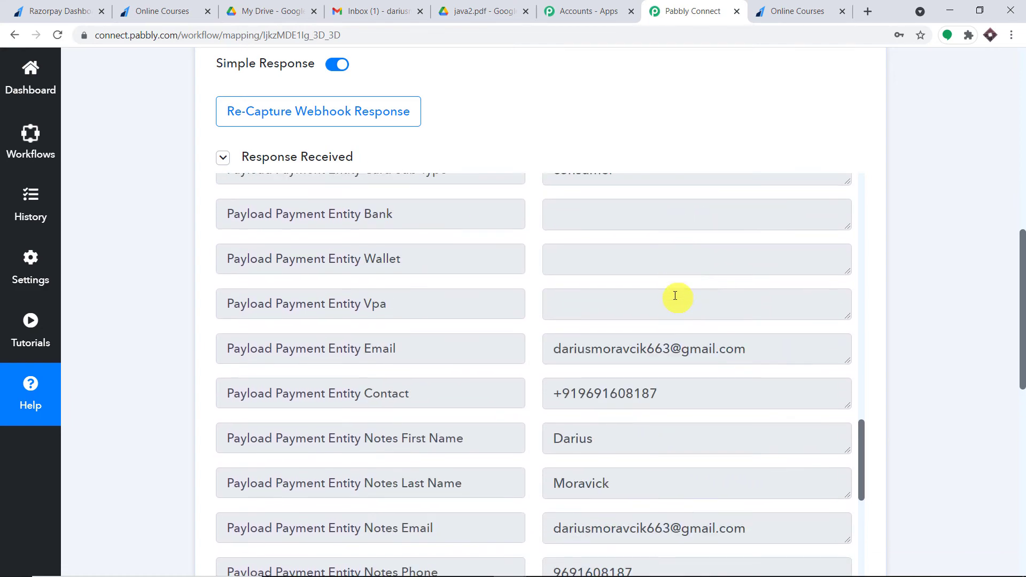
{"action": "left_click_drag", "start_coordinate": [746, 283], "coordinate": [542, 293]}
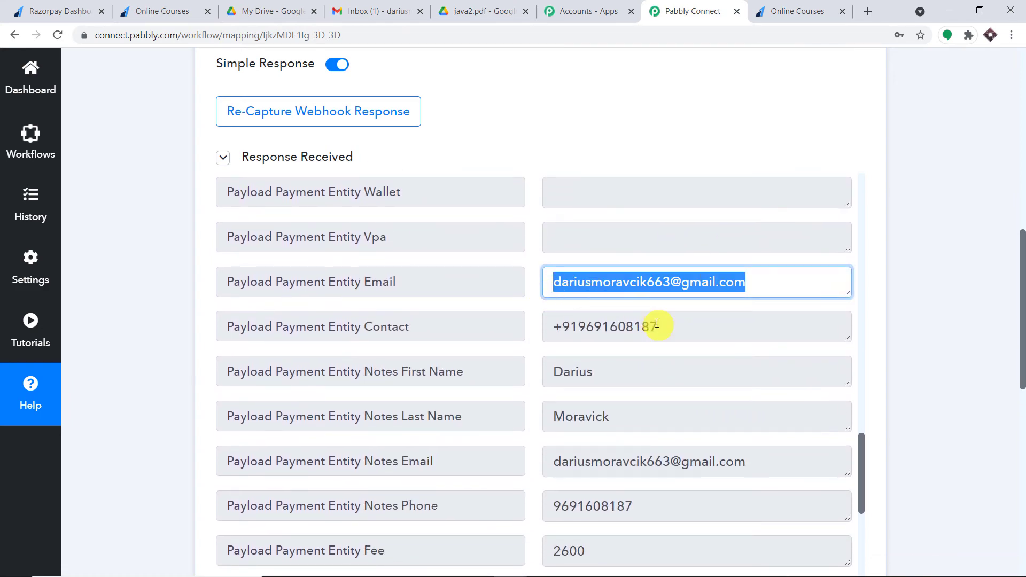
{"action": "left_click_drag", "start_coordinate": [648, 324], "coordinate": [500, 333]}
{"action": "scroll", "coordinate": [603, 318], "scroll_direction": "down", "scroll_amount": 1}
{"action": "left_click_drag", "start_coordinate": [600, 314], "coordinate": [531, 319]}
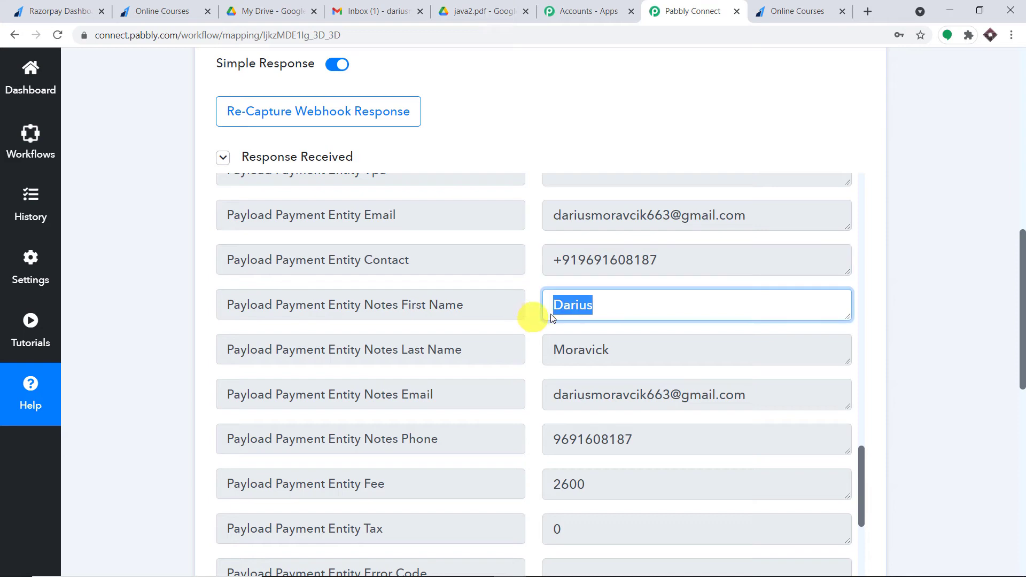
{"action": "left_click_drag", "start_coordinate": [636, 351], "coordinate": [568, 330]}
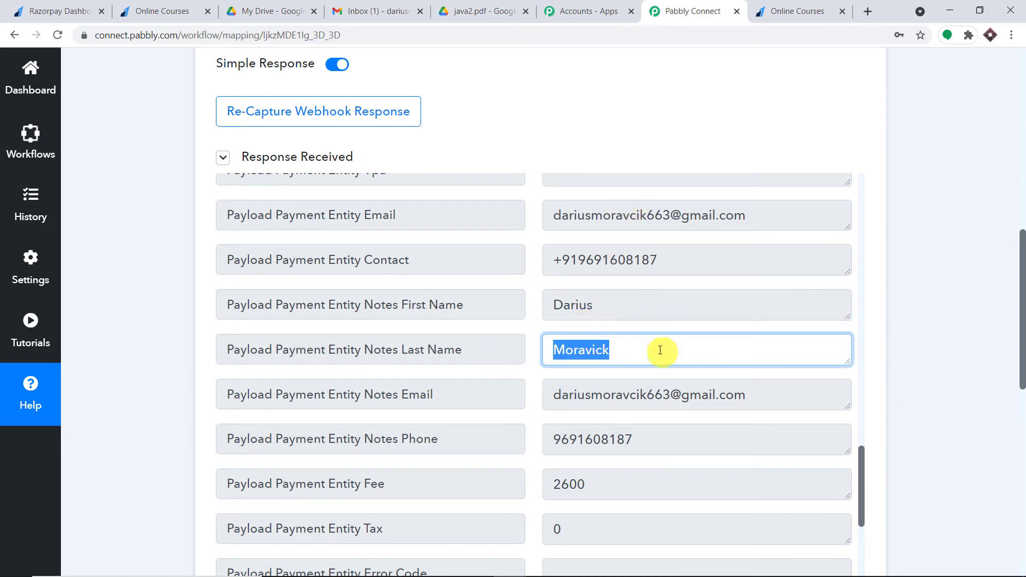
{"action": "left_click_drag", "start_coordinate": [769, 219], "coordinate": [546, 208]}
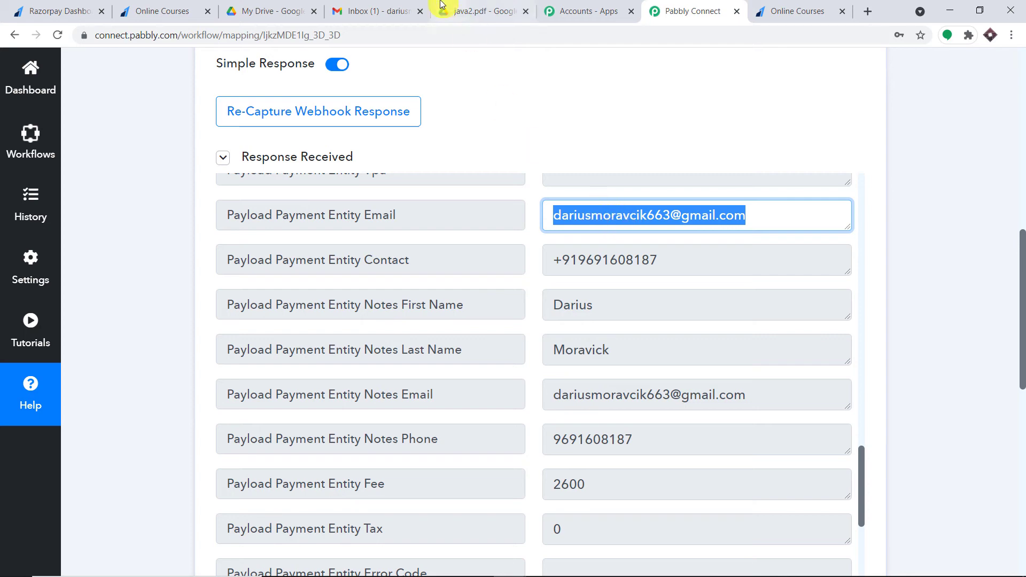
{"action": "left_click", "coordinate": [457, 5]}
{"action": "scroll", "coordinate": [433, 198], "scroll_direction": "up", "scroll_amount": 5}
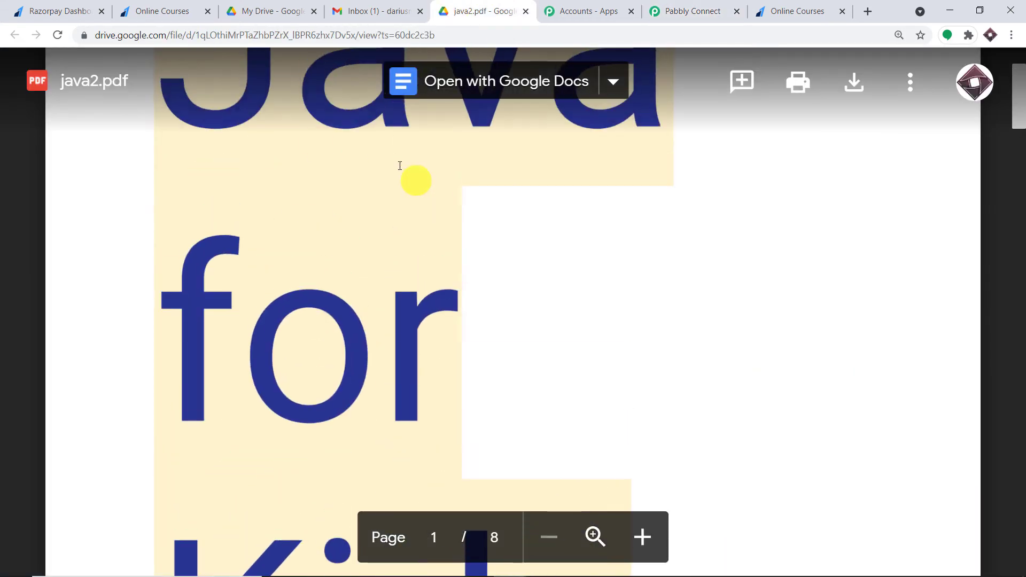
{"action": "scroll", "coordinate": [358, 215], "scroll_direction": "down", "scroll_amount": 10}
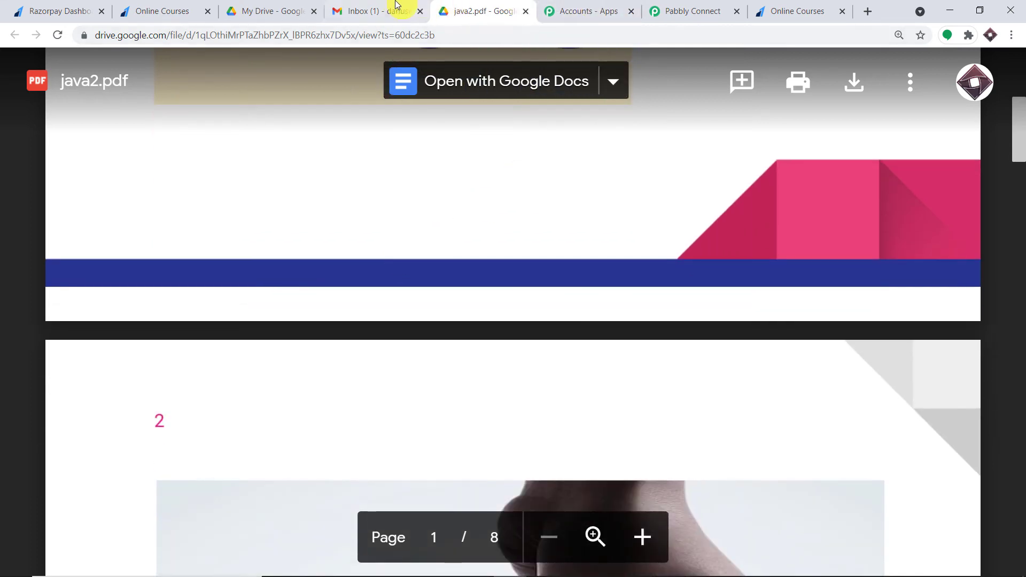
{"action": "left_click", "coordinate": [685, 14]}
{"action": "left_click_drag", "start_coordinate": [1021, 362], "coordinate": [1022, 529]}
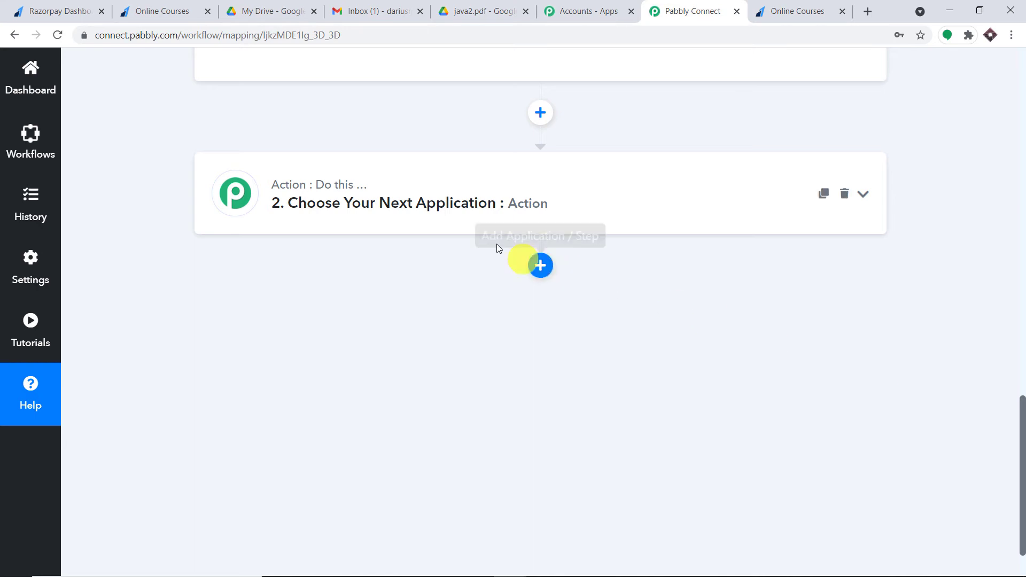
Set the second action step's app to Google Drive, searching 'googl'.
{"action": "left_click", "coordinate": [438, 202]}
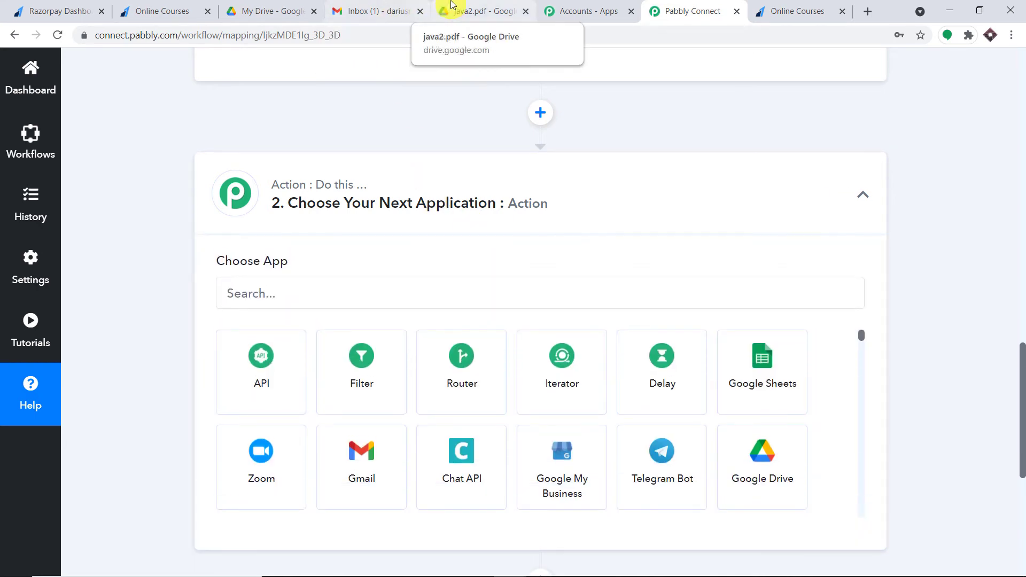
{"action": "left_click", "coordinate": [451, 11]}
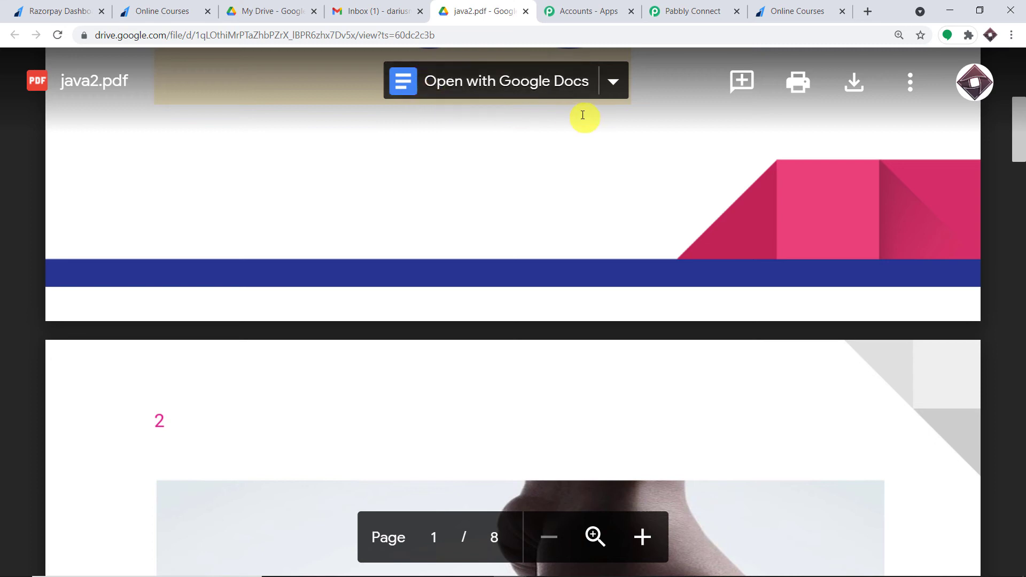
{"action": "left_click", "coordinate": [719, 11]}
{"action": "left_click", "coordinate": [303, 280]}
{"action": "type", "text": "googl"}
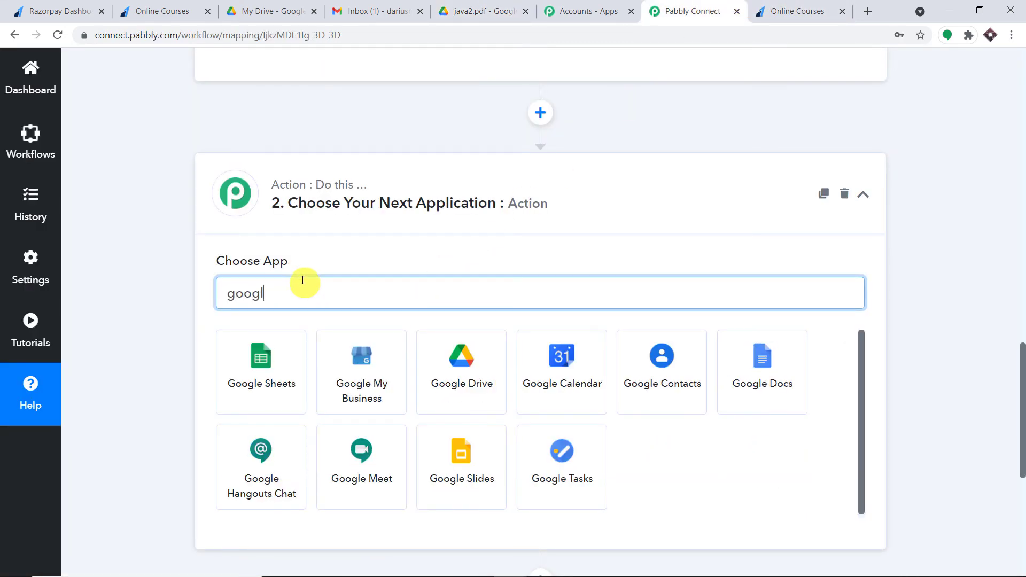
{"action": "left_click", "coordinate": [465, 371]}
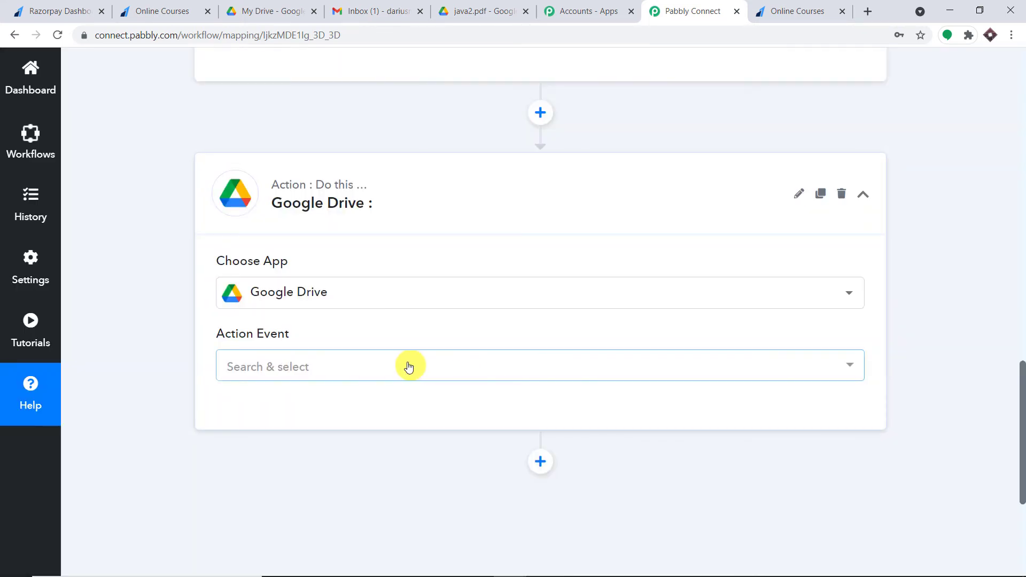
Choose Share a File as the Google Drive action event and begin connecting.
{"action": "left_click", "coordinate": [408, 367]}
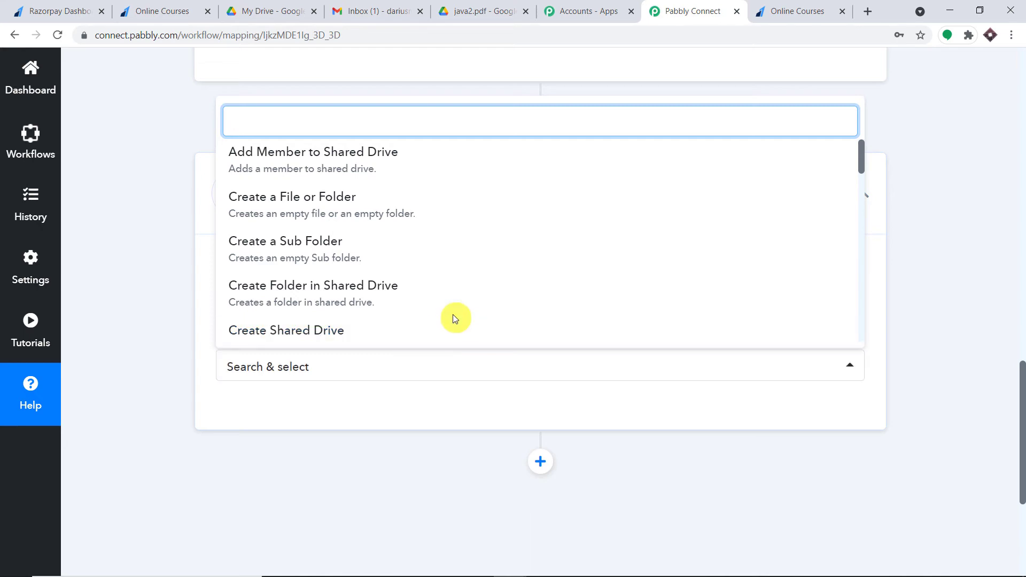
{"action": "scroll", "coordinate": [464, 273], "scroll_direction": "down", "scroll_amount": 3}
{"action": "scroll", "coordinate": [416, 266], "scroll_direction": "down", "scroll_amount": 3}
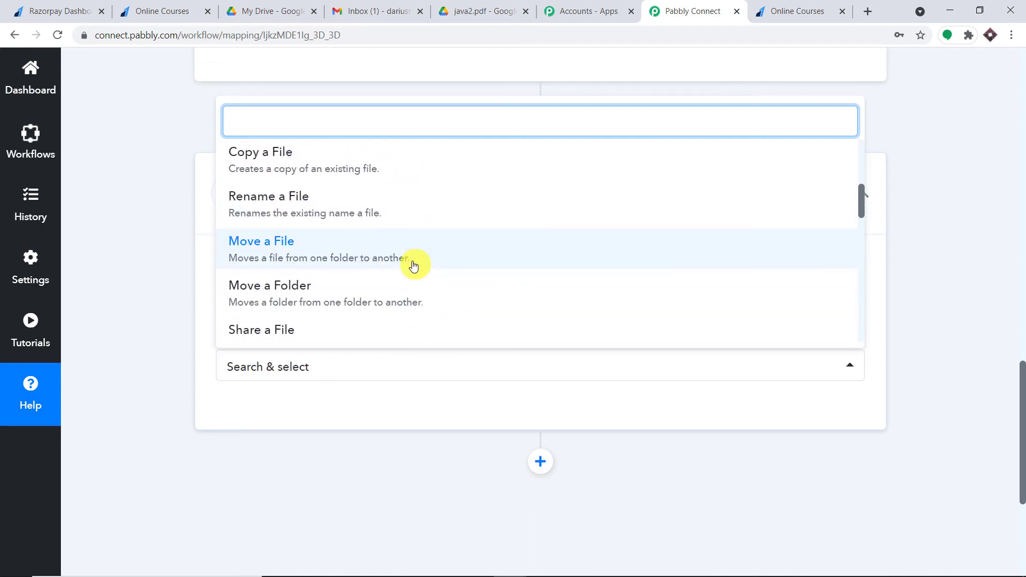
{"action": "left_click", "coordinate": [412, 265]}
{"action": "left_click", "coordinate": [267, 409]}
Add a new Google Drive connection, start Google authorization, and move the sign-in popup aside.
{"action": "left_click", "coordinate": [581, 228]}
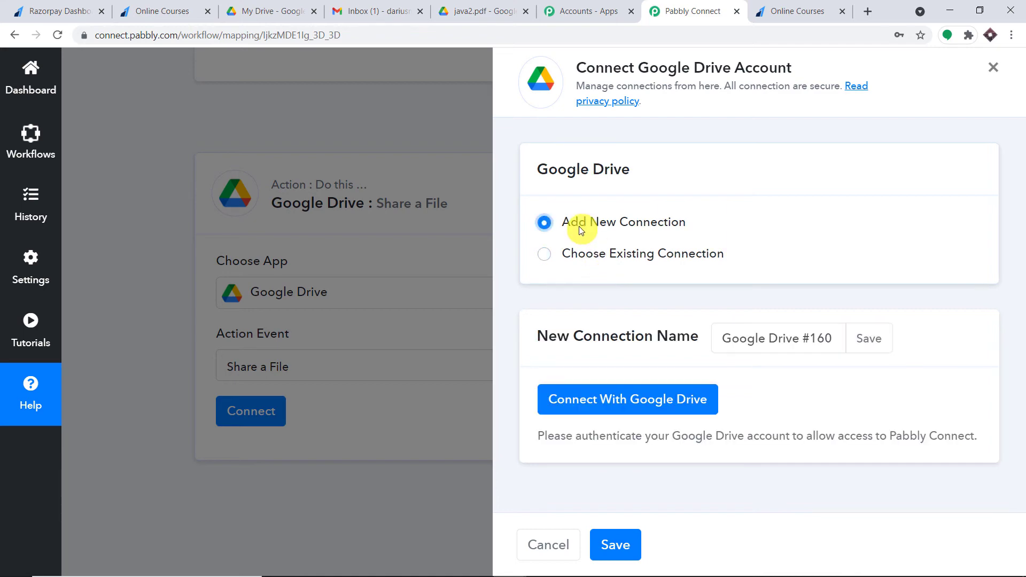
{"action": "left_click", "coordinate": [609, 398]}
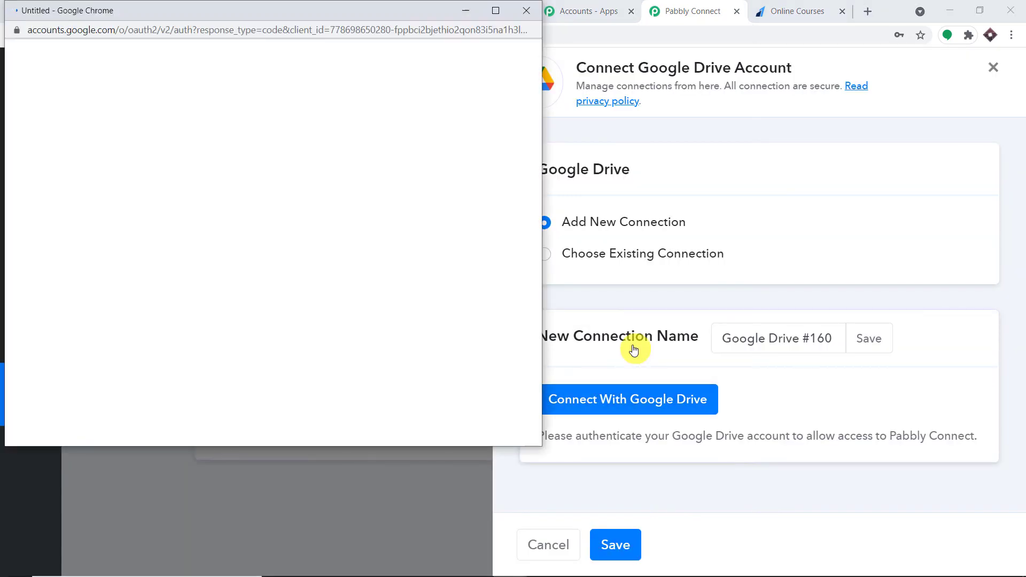
{"action": "left_click_drag", "start_coordinate": [320, 16], "coordinate": [871, 53]}
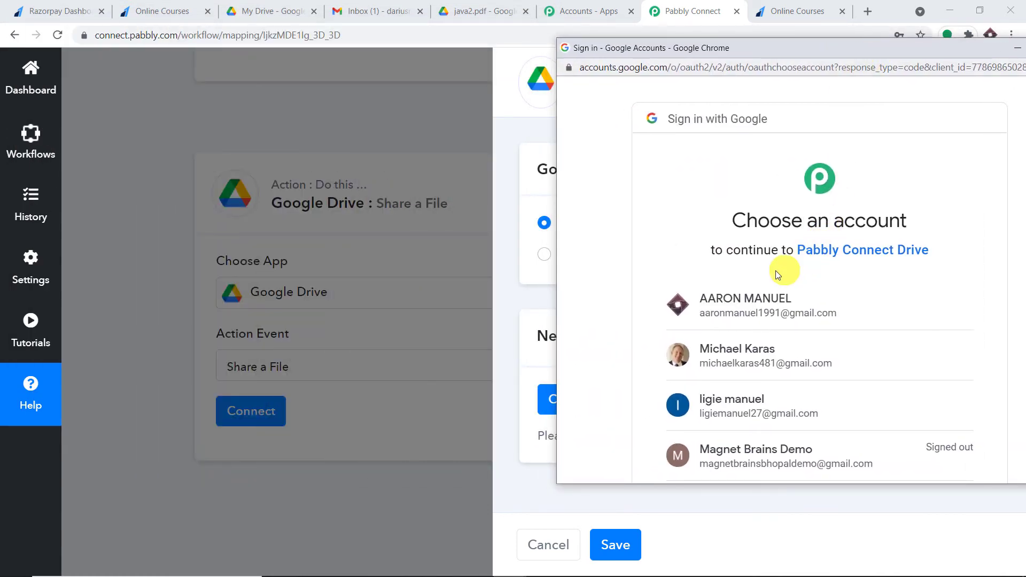
{"action": "left_click", "coordinate": [468, 4]}
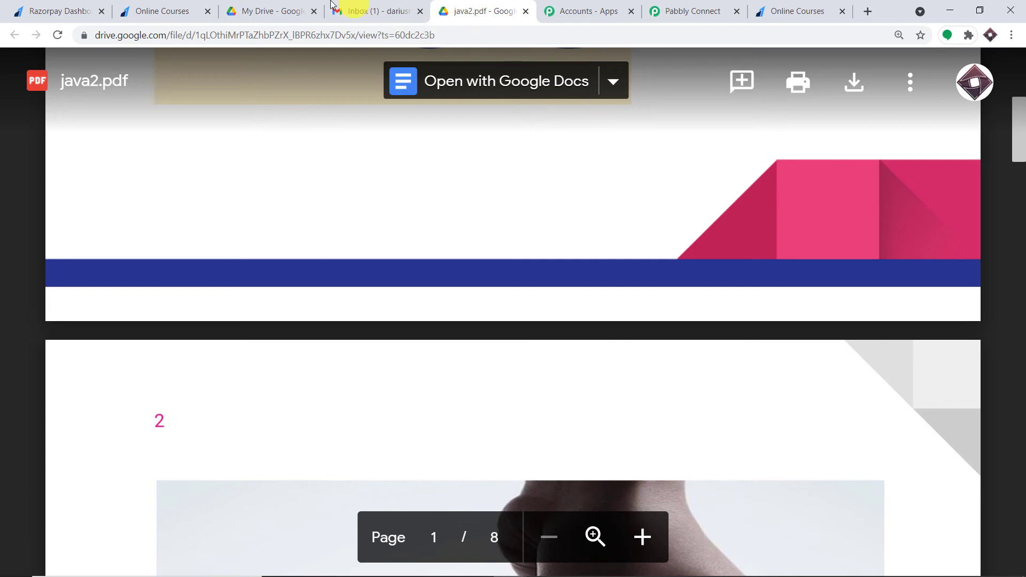
{"action": "left_click", "coordinate": [288, 7]}
{"action": "scroll", "coordinate": [455, 128], "scroll_direction": "up", "scroll_amount": 4}
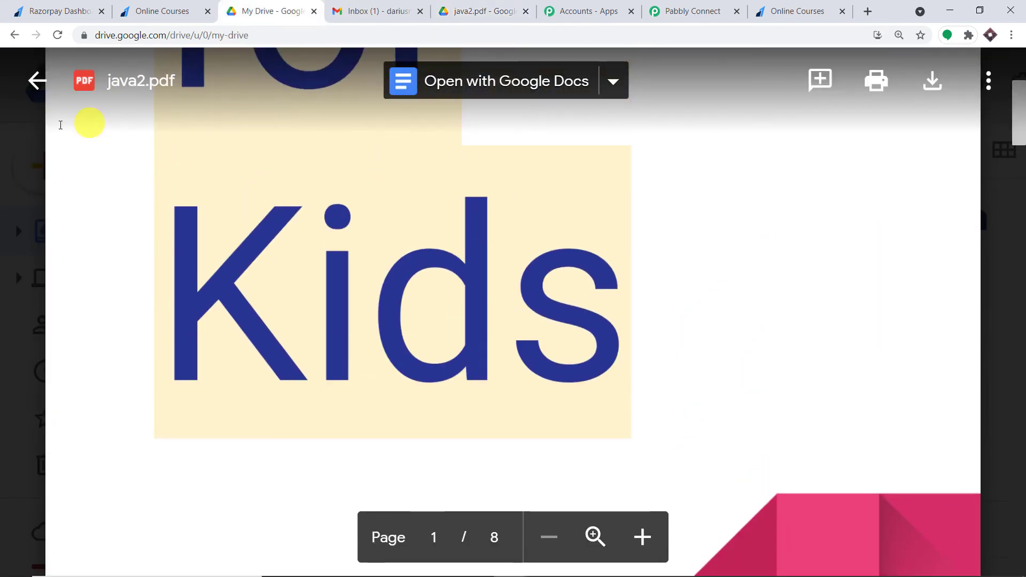
{"action": "left_click", "coordinate": [35, 91]}
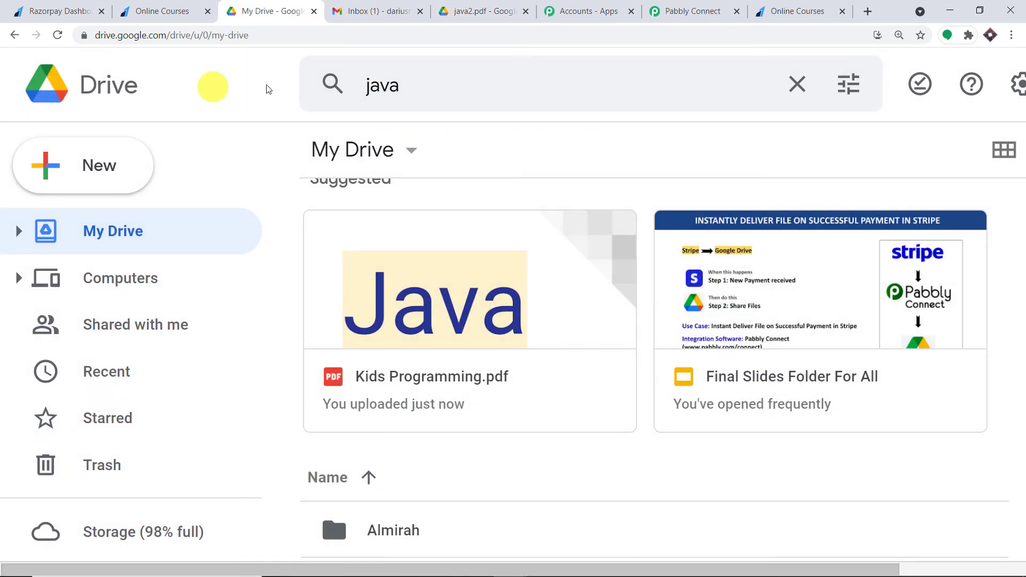
{"action": "left_click_drag", "start_coordinate": [675, 573], "coordinate": [939, 559]}
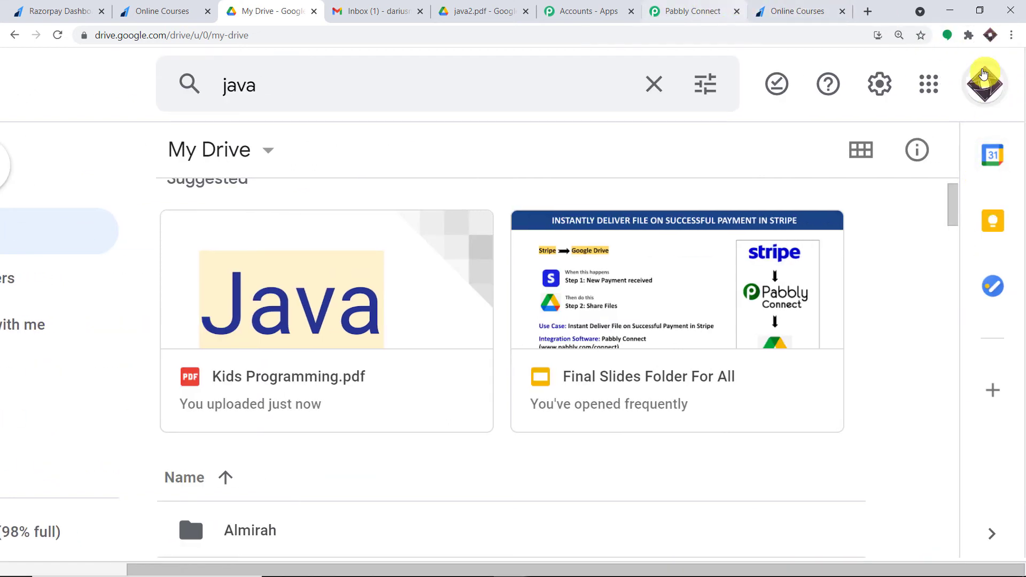
{"action": "left_click", "coordinate": [985, 84]}
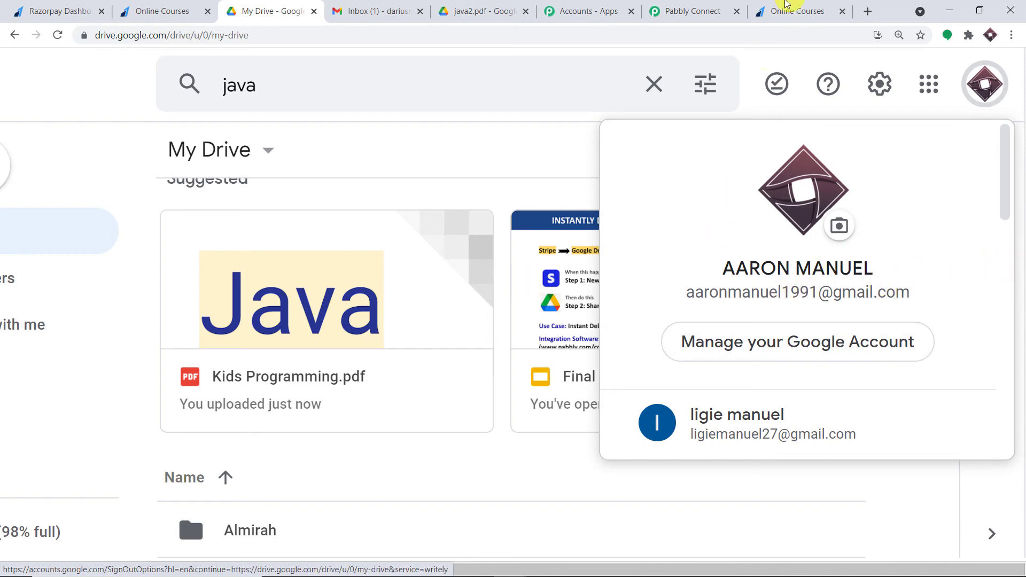
{"action": "left_click", "coordinate": [695, 11]}
{"action": "left_click", "coordinate": [638, 404]}
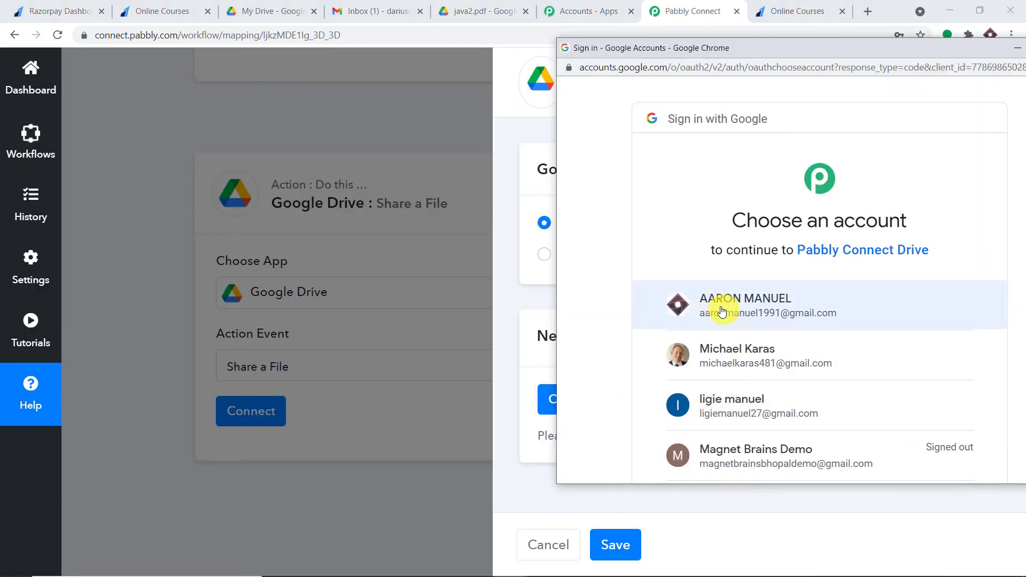
Choose the Google account and allow Pabbly Connect access to Google Drive.
{"action": "left_click", "coordinate": [722, 311]}
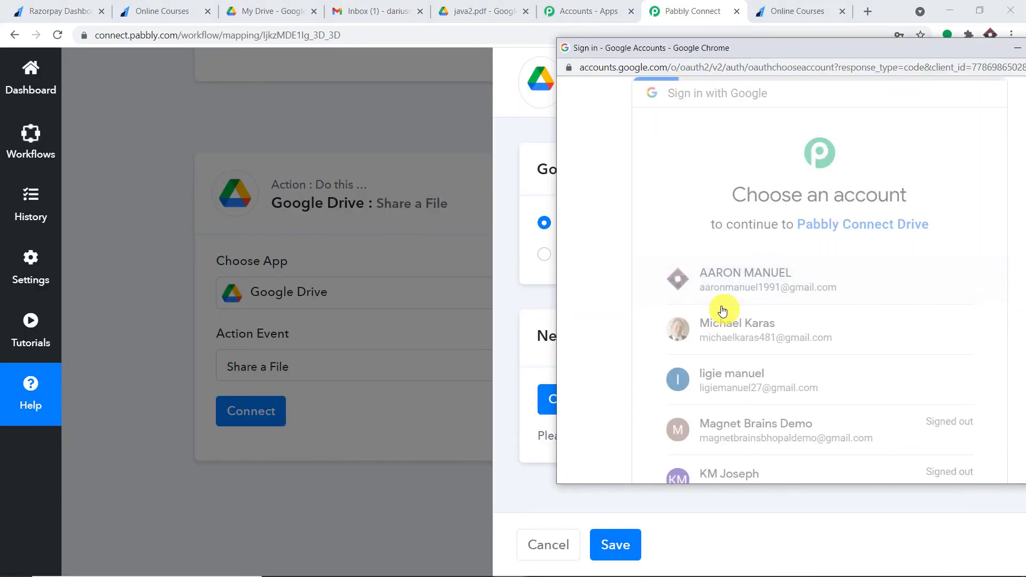
{"action": "left_click_drag", "start_coordinate": [790, 48], "coordinate": [583, 11]}
{"action": "scroll", "coordinate": [725, 240], "scroll_direction": "down", "scroll_amount": 5}
{"action": "left_click", "coordinate": [753, 322]}
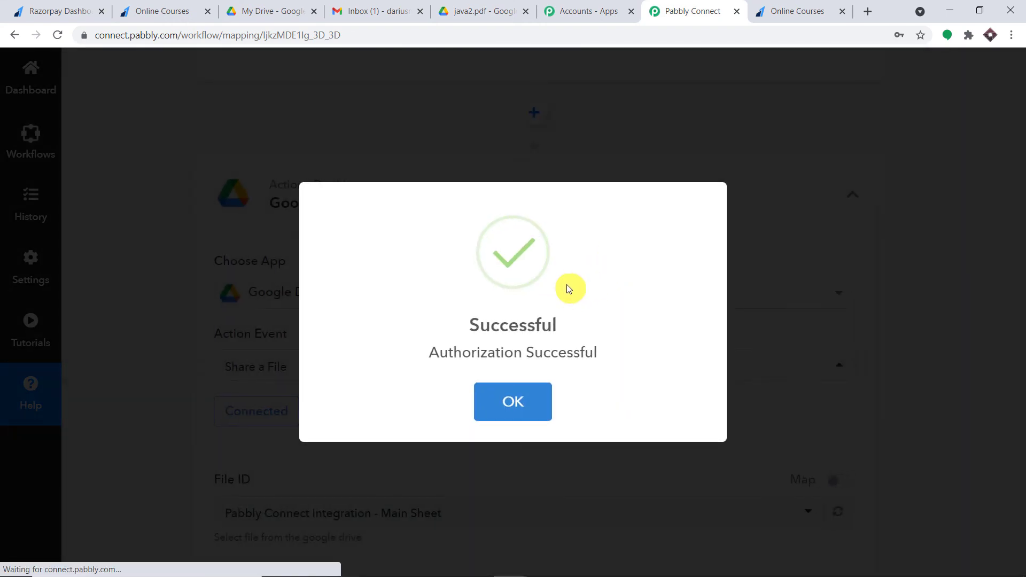
{"action": "scroll", "coordinate": [575, 270], "scroll_direction": "down", "scroll_amount": 4}
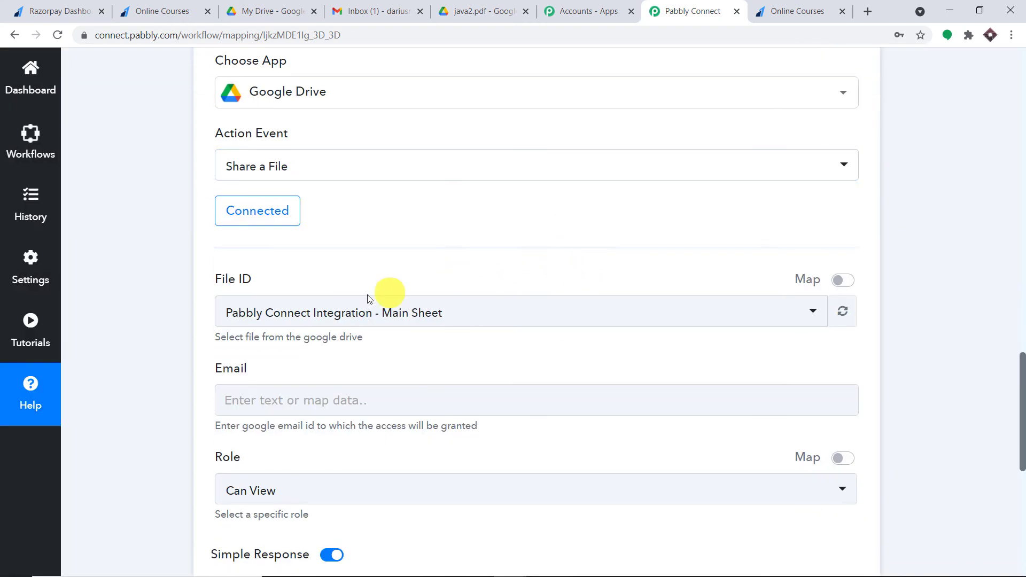
Select java2.pdf as the File ID to share.
{"action": "scroll", "coordinate": [347, 289], "scroll_direction": "down", "scroll_amount": 1}
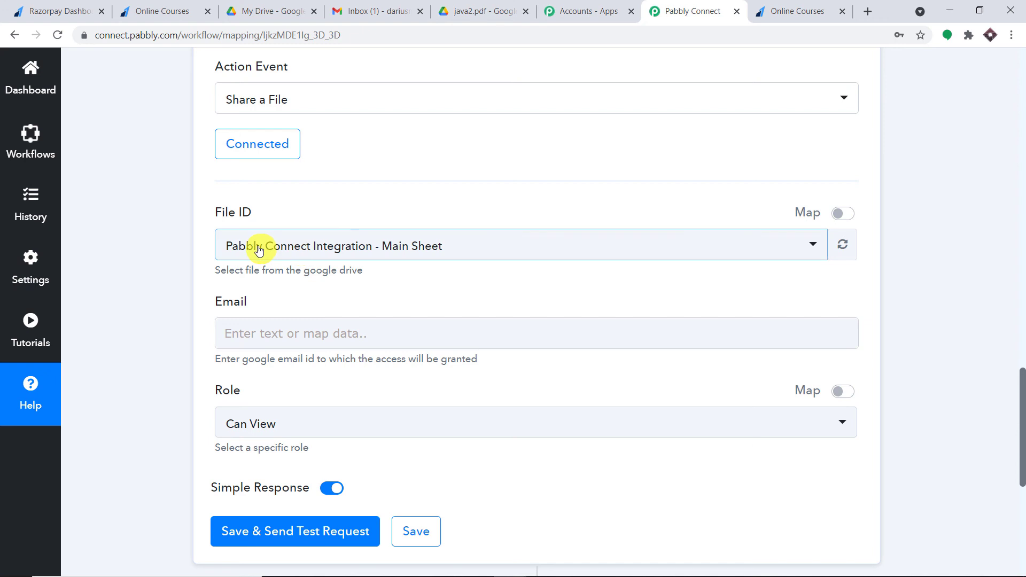
{"action": "left_click", "coordinate": [379, 251]}
{"action": "scroll", "coordinate": [377, 377], "scroll_direction": "down", "scroll_amount": 6}
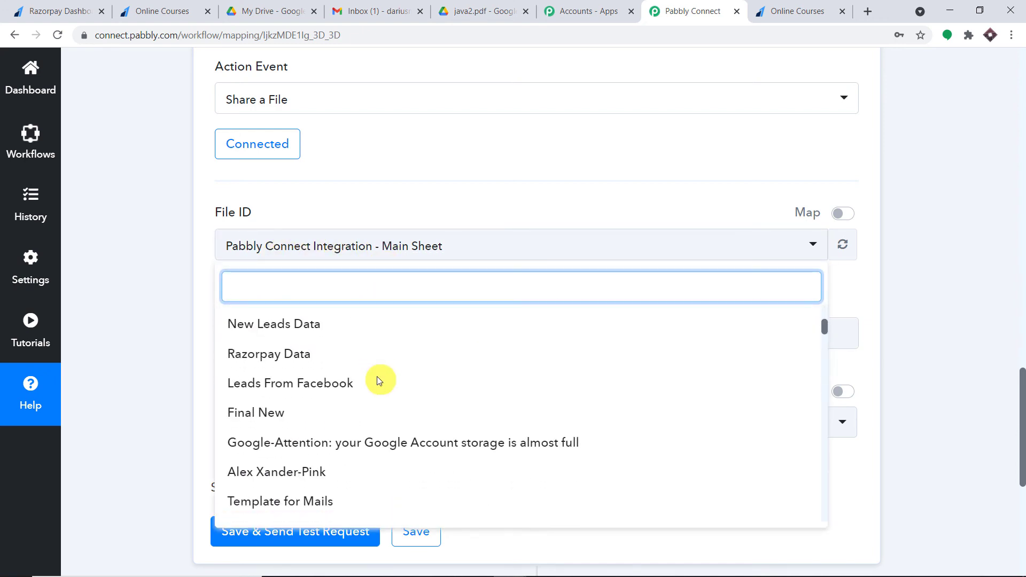
{"action": "scroll", "coordinate": [379, 377], "scroll_direction": "down", "scroll_amount": 4}
{"action": "scroll", "coordinate": [380, 380], "scroll_direction": "up", "scroll_amount": 12}
{"action": "left_click", "coordinate": [283, 354]}
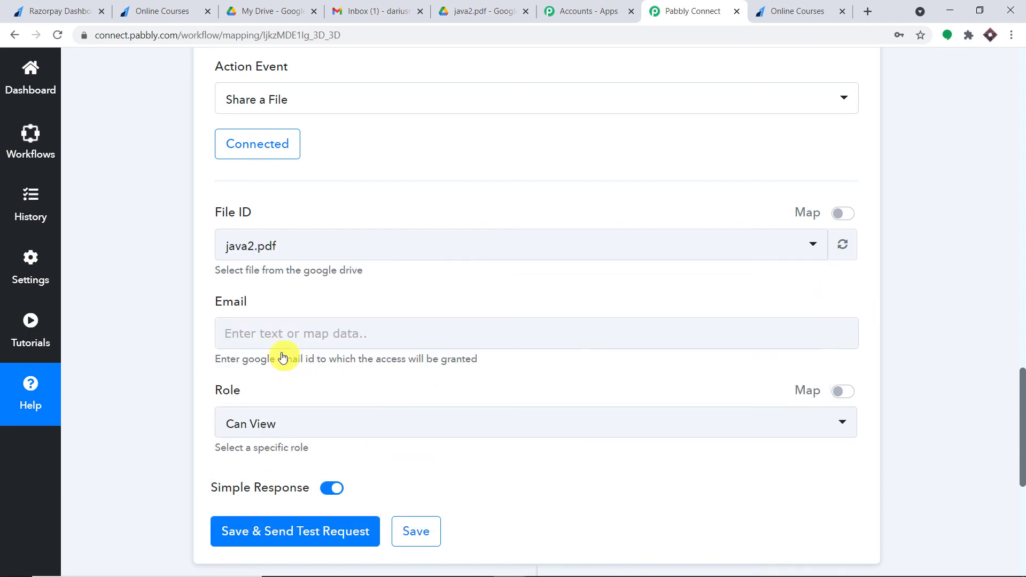
Locate the payer's Email value in the Razorpay response data for the Email field.
{"action": "left_click", "coordinate": [258, 335]}
{"action": "left_click", "coordinate": [1021, 252]}
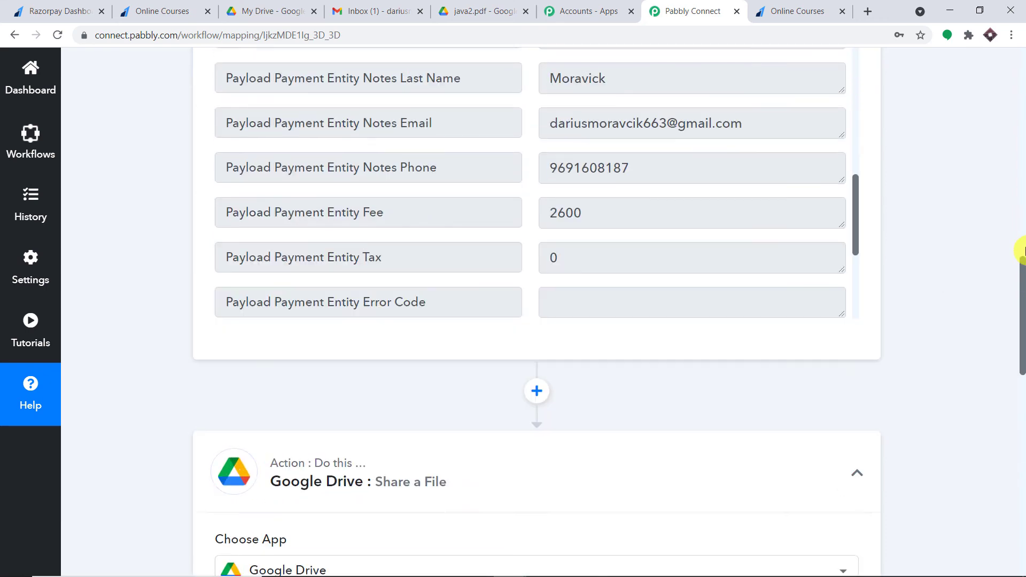
{"action": "scroll", "coordinate": [740, 393], "scroll_direction": "down", "scroll_amount": 2}
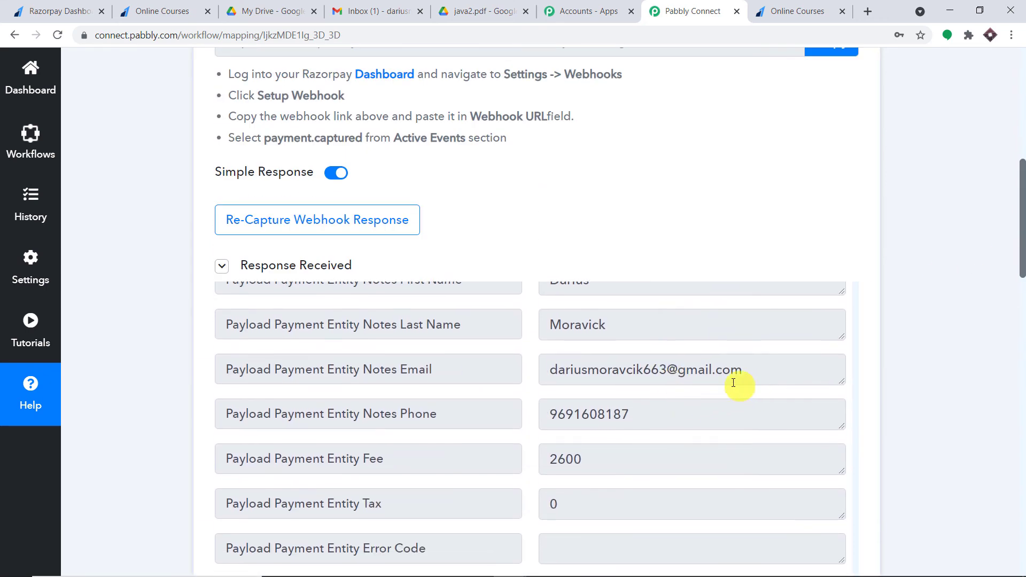
{"action": "left_click_drag", "start_coordinate": [770, 358], "coordinate": [637, 351]}
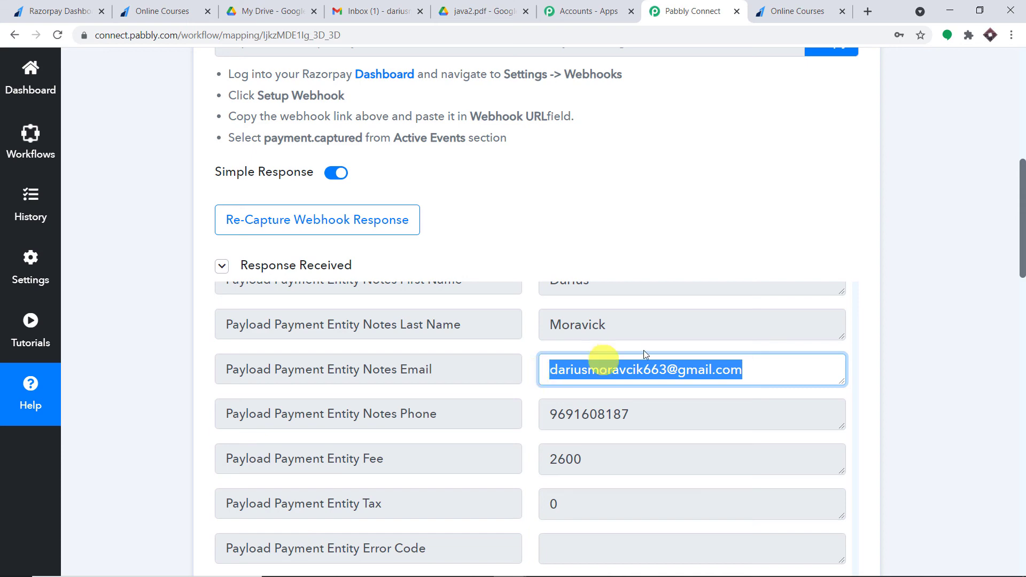
{"action": "scroll", "coordinate": [694, 350], "scroll_direction": "up", "scroll_amount": 2}
{"action": "left_click", "coordinate": [368, 323]}
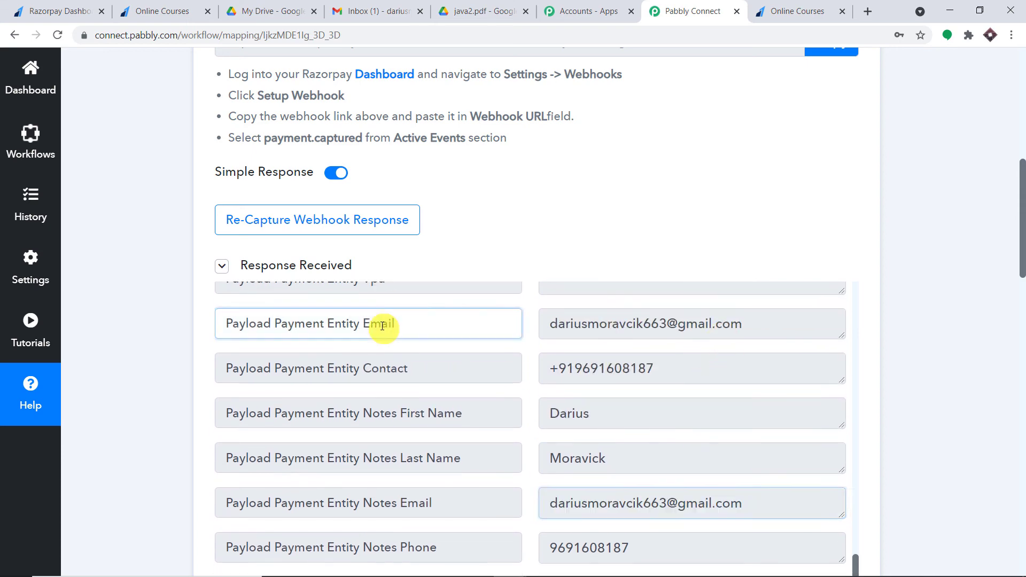
{"action": "left_click_drag", "start_coordinate": [740, 324], "coordinate": [404, 330]}
{"action": "scroll", "coordinate": [883, 321], "scroll_direction": "down", "scroll_amount": 4}
{"action": "left_click_drag", "start_coordinate": [1021, 303], "coordinate": [1019, 444]}
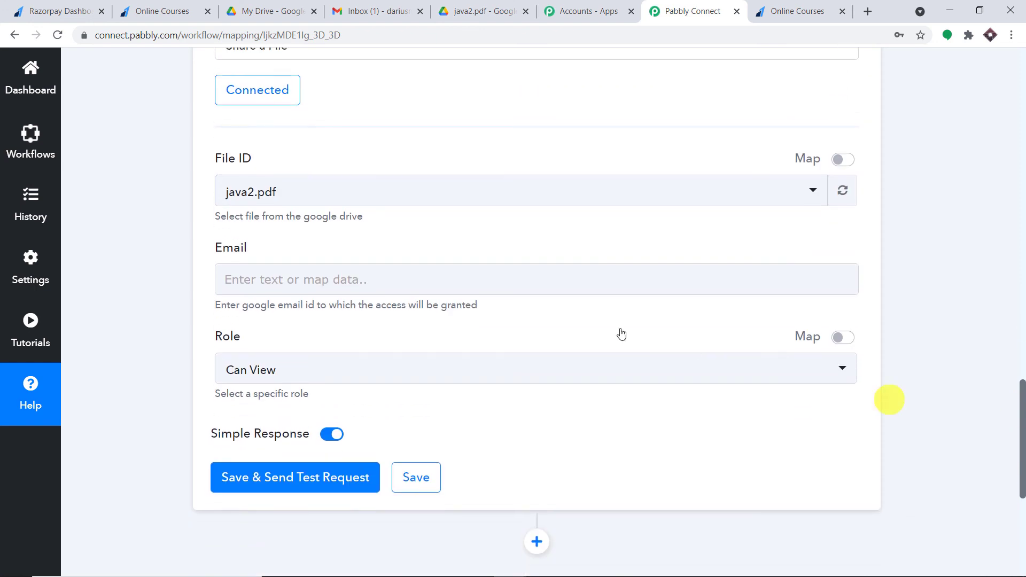
{"action": "left_click", "coordinate": [264, 276]}
Map the Razorpay payment entity Email into the Email field and keep the role Can View.
{"action": "left_click", "coordinate": [368, 402]}
{"action": "scroll", "coordinate": [465, 424], "scroll_direction": "down", "scroll_amount": 8}
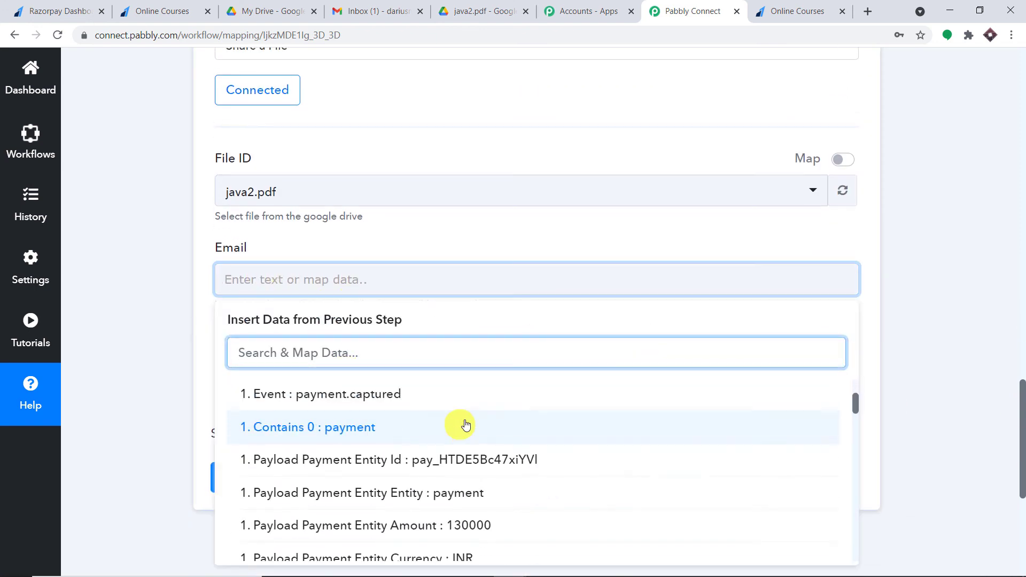
{"action": "scroll", "coordinate": [492, 437], "scroll_direction": "down", "scroll_amount": 10}
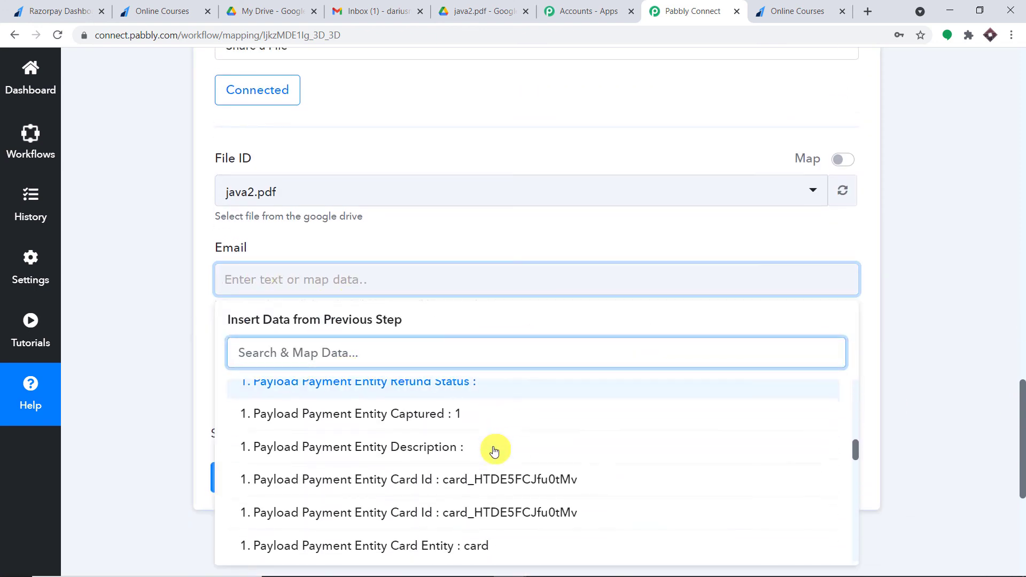
{"action": "scroll", "coordinate": [495, 463], "scroll_direction": "down", "scroll_amount": 3}
{"action": "scroll", "coordinate": [488, 465], "scroll_direction": "up", "scroll_amount": 2}
{"action": "left_click", "coordinate": [554, 401]}
{"action": "left_click", "coordinate": [628, 223]}
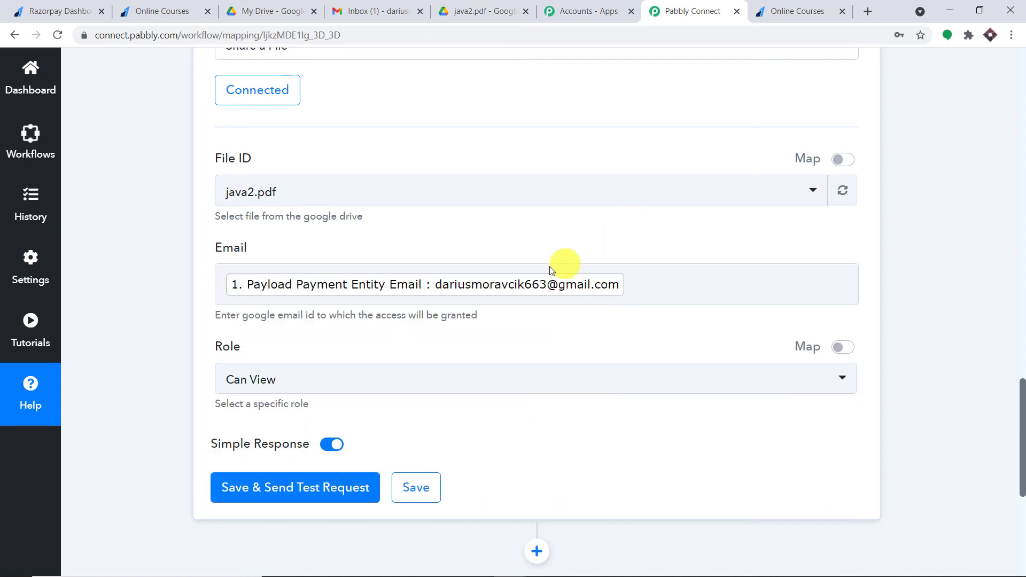
{"action": "left_click", "coordinate": [290, 381]}
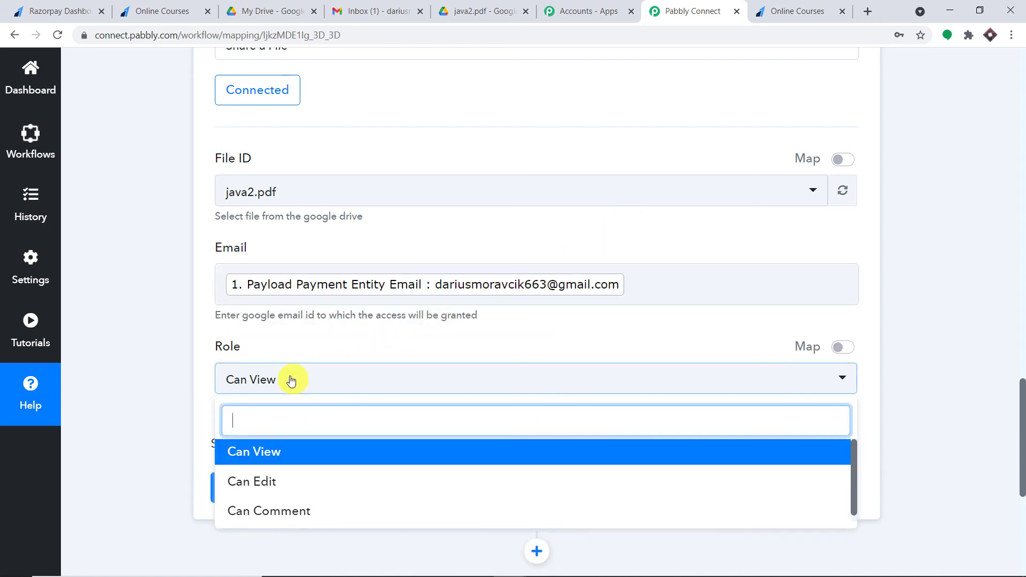
{"action": "left_click", "coordinate": [275, 455]}
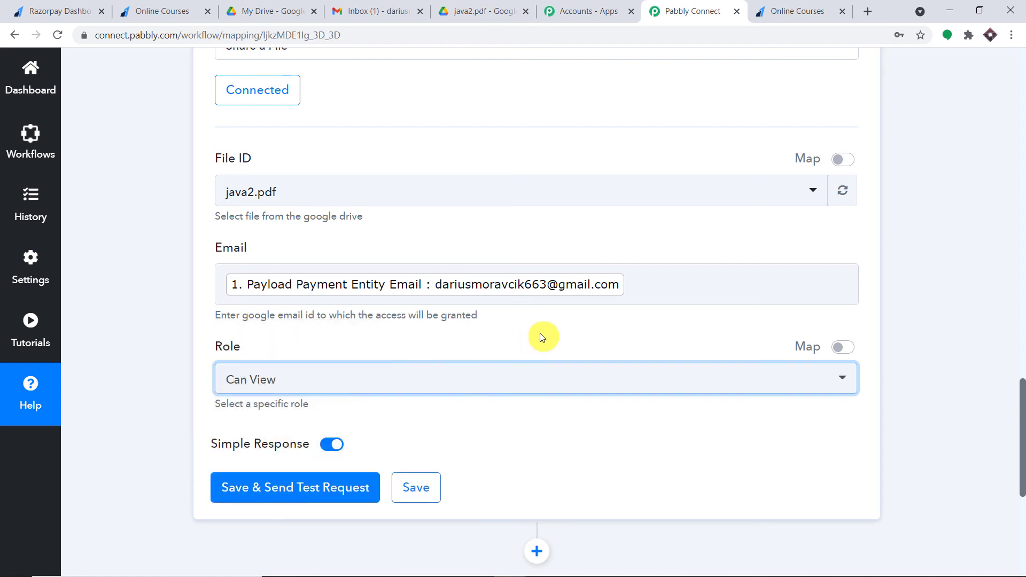
Save and send the test share request, then view the share email in Gmail.
{"action": "scroll", "coordinate": [511, 329], "scroll_direction": "down", "scroll_amount": 1}
{"action": "scroll", "coordinate": [380, 326], "scroll_direction": "down", "scroll_amount": 1}
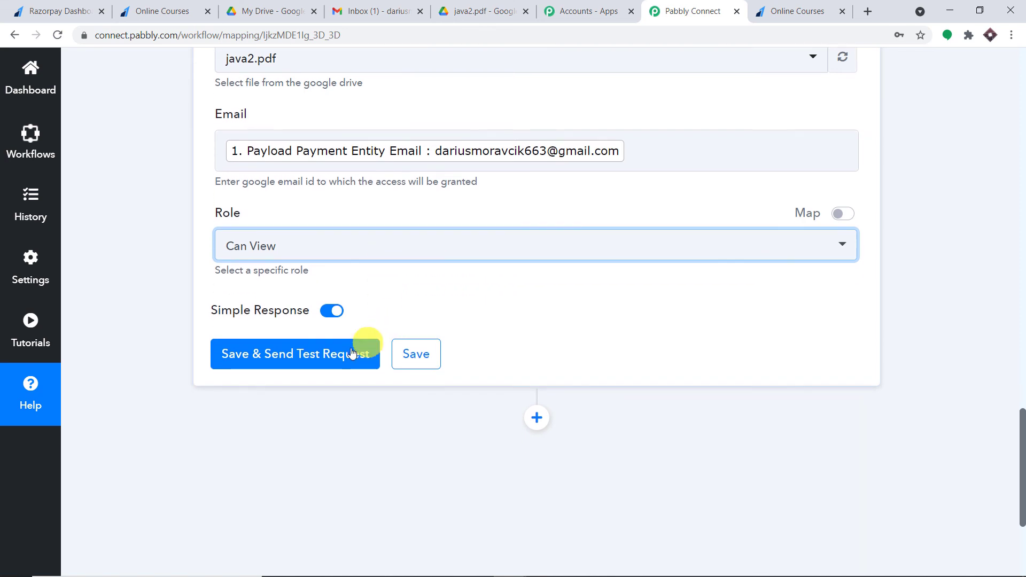
{"action": "scroll", "coordinate": [401, 167], "scroll_direction": "up", "scroll_amount": 3}
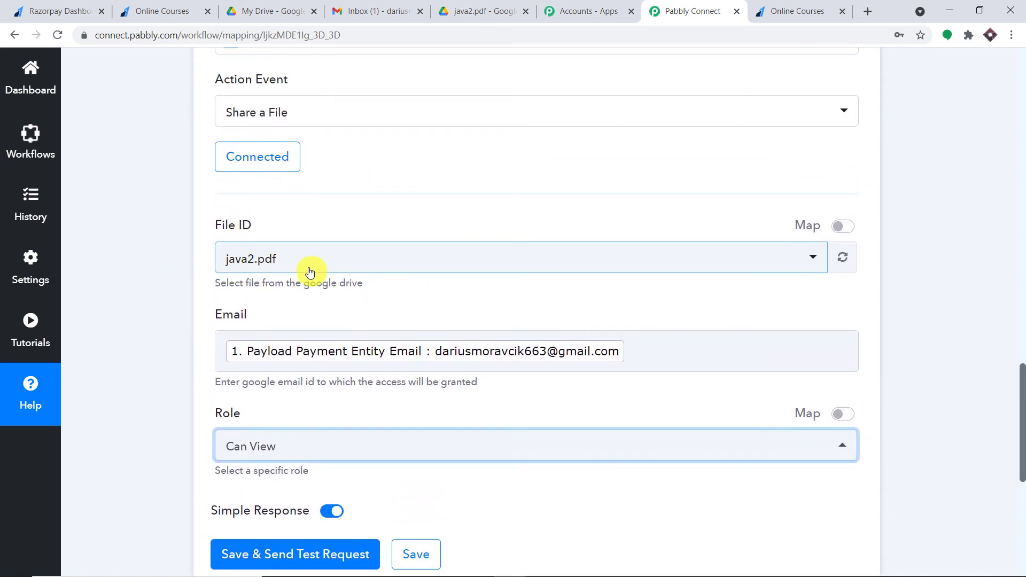
{"action": "scroll", "coordinate": [351, 261], "scroll_direction": "down", "scroll_amount": 2}
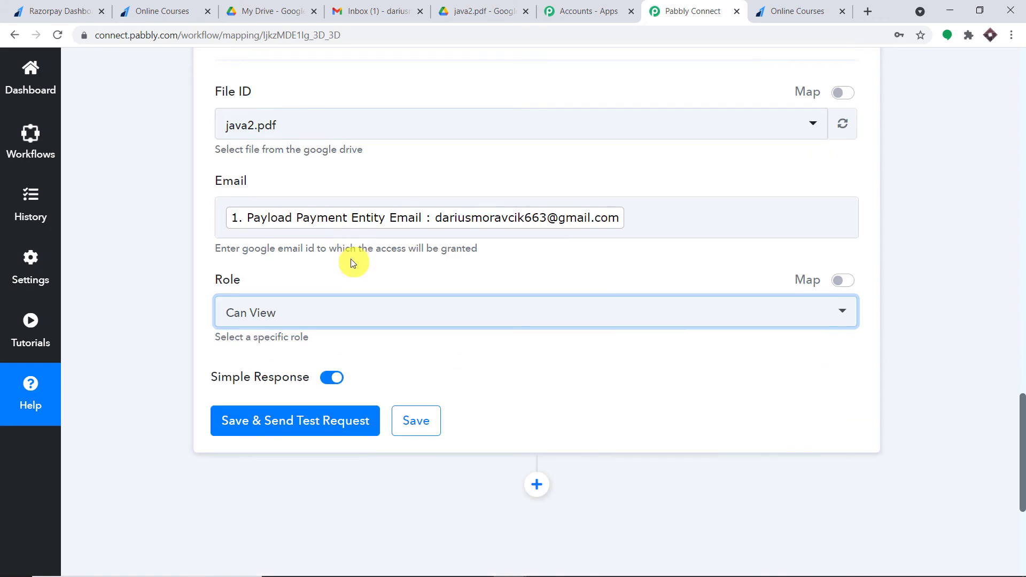
{"action": "scroll", "coordinate": [326, 276], "scroll_direction": "down", "scroll_amount": 1}
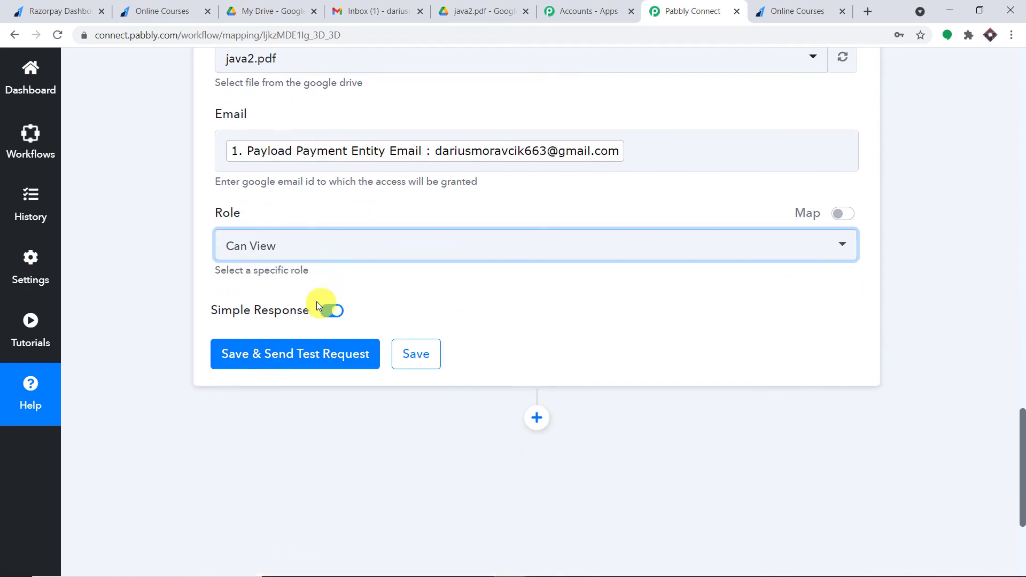
{"action": "left_click", "coordinate": [313, 366]}
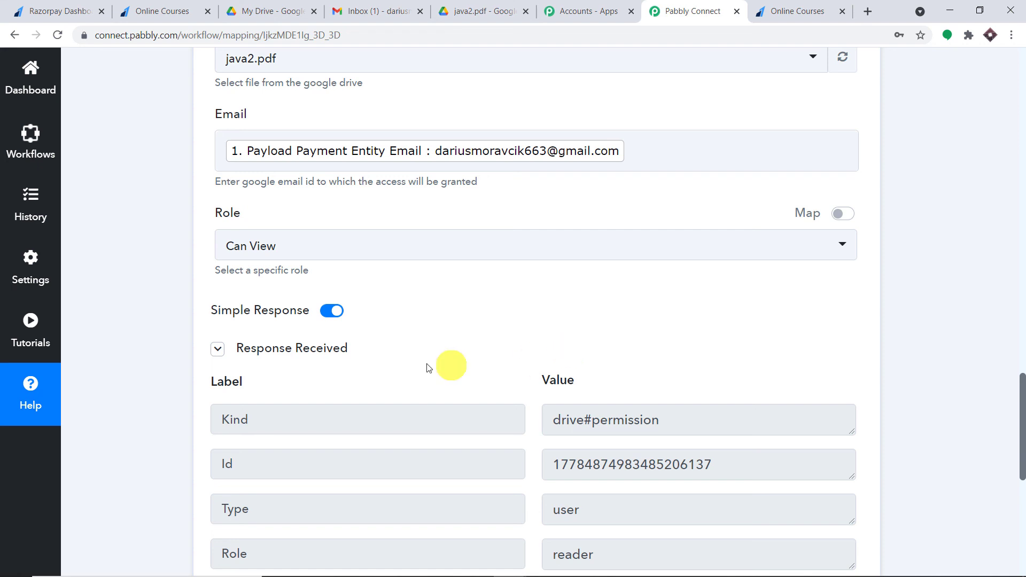
{"action": "left_click", "coordinate": [388, 6]}
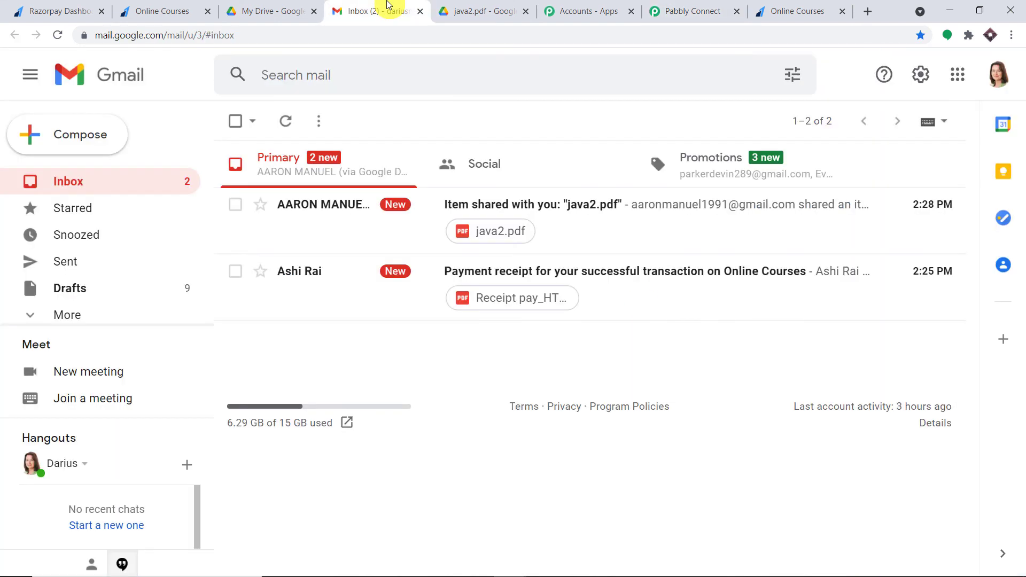
Open the 'Item shared with you: java2.pdf' email and scroll to its Java cover preview and owner details.
{"action": "left_click", "coordinate": [627, 223]}
{"action": "scroll", "coordinate": [439, 328], "scroll_direction": "down", "scroll_amount": 3}
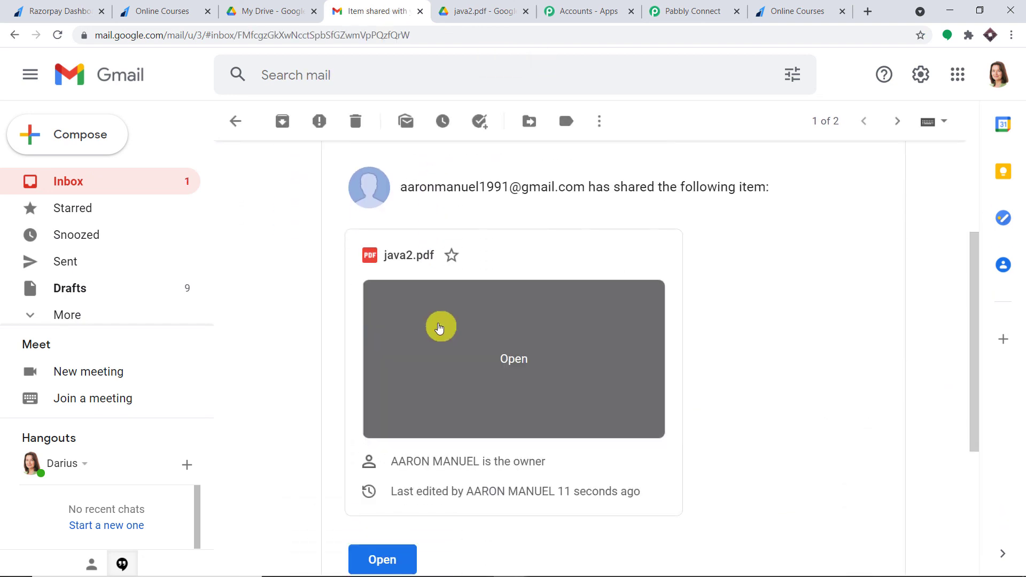
{"action": "scroll", "coordinate": [470, 321], "scroll_direction": "down", "scroll_amount": 3}
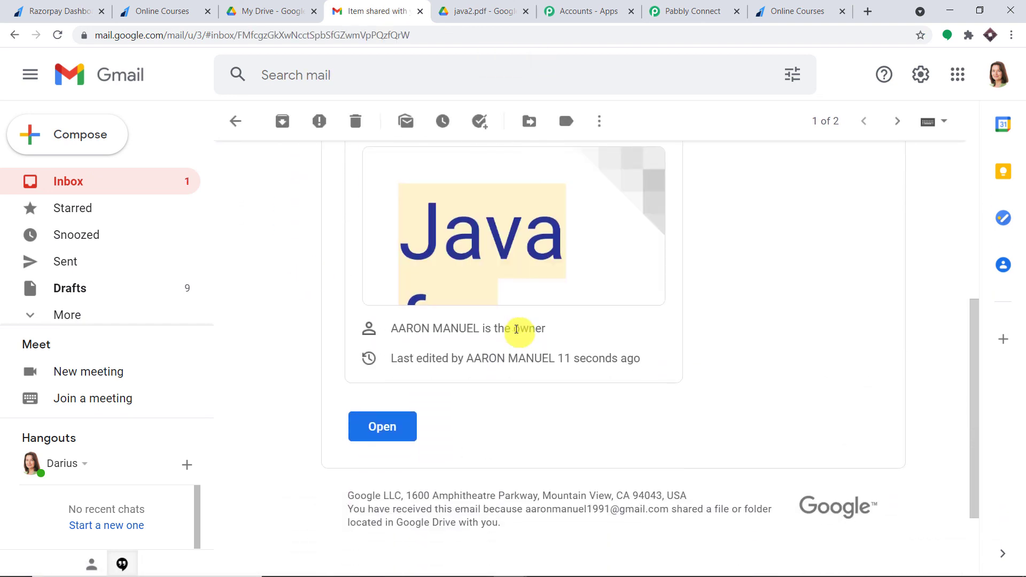